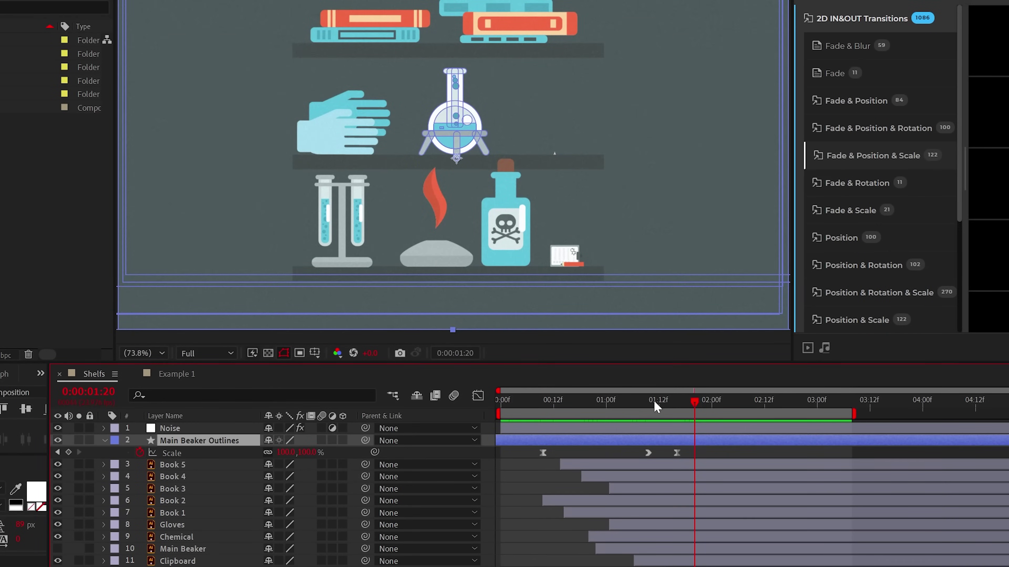
- Keyframe the Scale of the shelf props in Example 1 from 0% at 0:00:00:00 to 100% at 0:00:01:00
{"action": "left_click", "coordinate": [650, 401]}
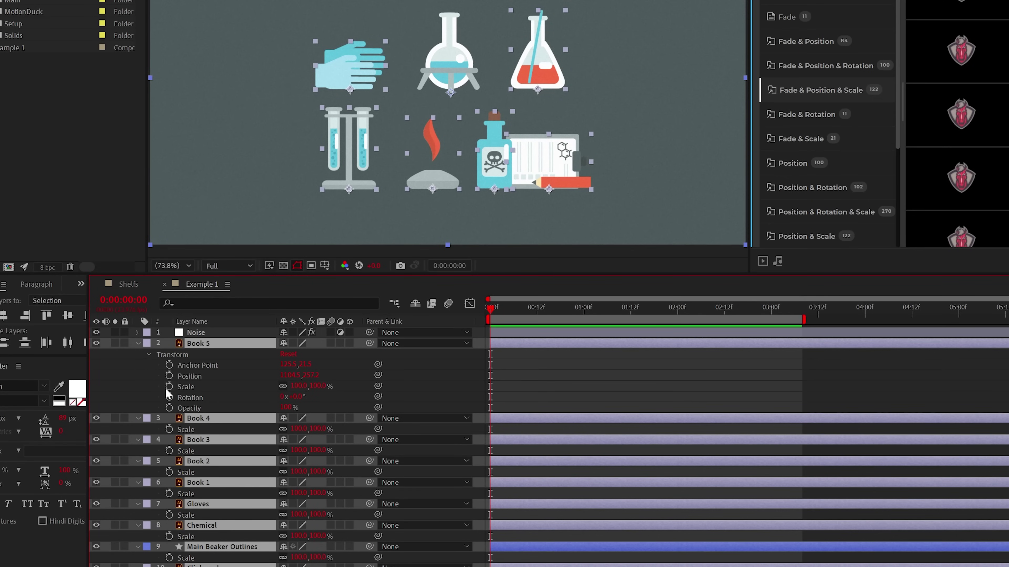
{"action": "left_click", "coordinate": [169, 386]}
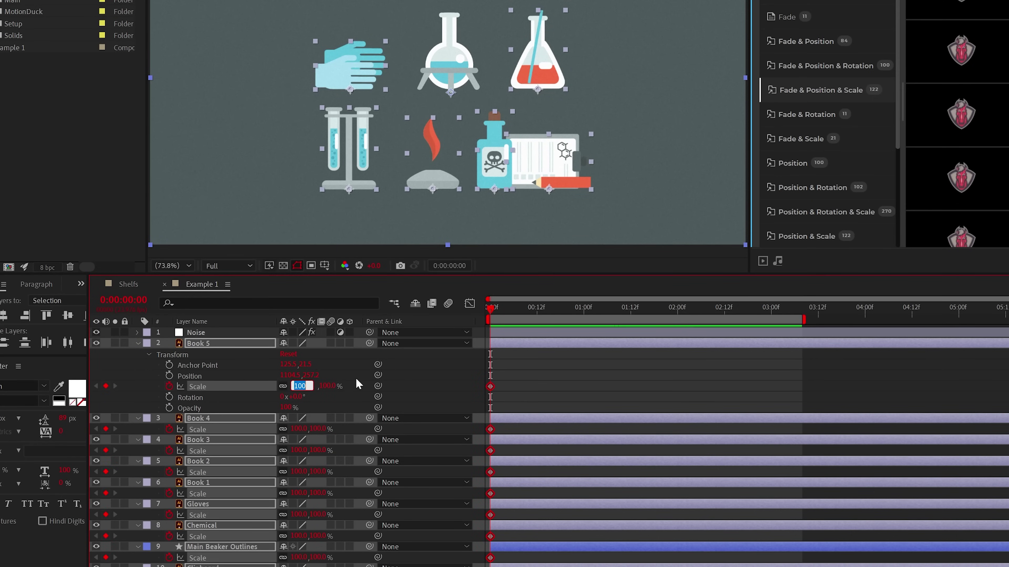
{"action": "key", "text": "Return"}
{"action": "left_click_drag", "start_coordinate": [510, 312], "coordinate": [583, 311]}
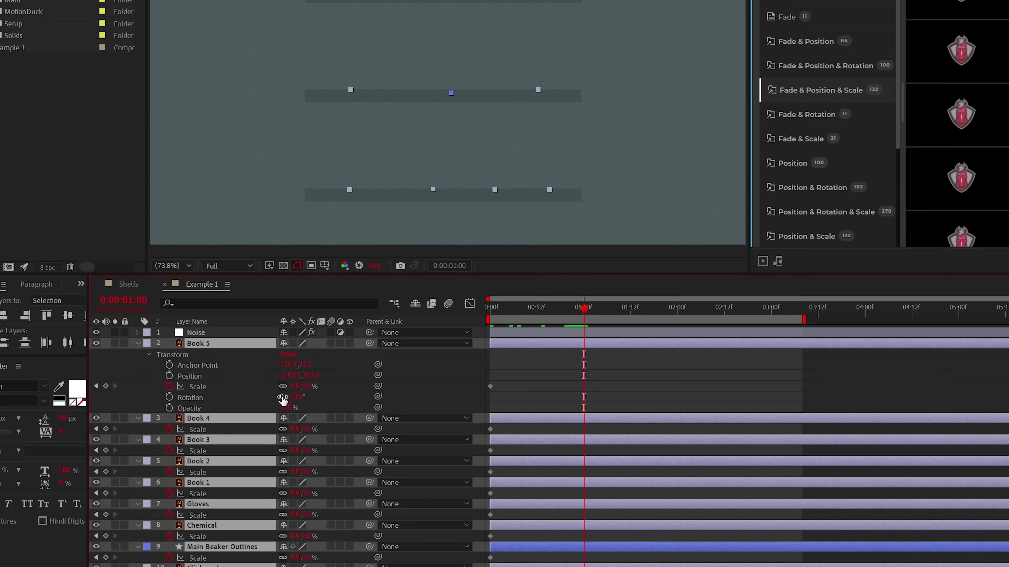
{"action": "type", "text": "100"}
{"action": "key", "text": "Return"}
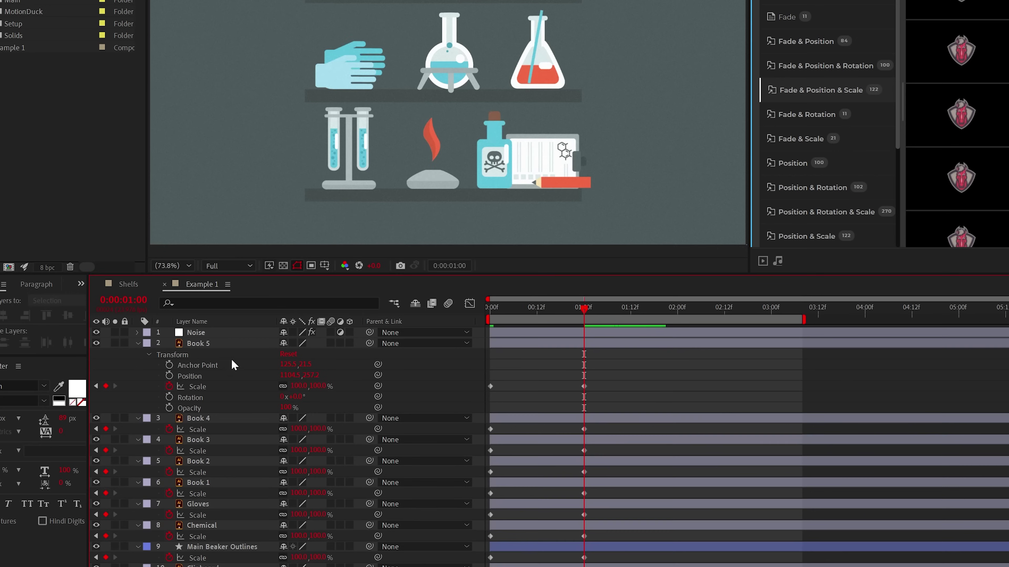
- Add an overshoot Scale keyframe of 130.2% to the shelf props at 0:00:00:19
{"action": "key", "text": "Page_Up"}
{"action": "key", "text": "Page_Up"}
{"action": "key", "text": "Page_Up"}
{"action": "key", "text": "Page_Up"}
{"action": "key", "text": "Page_Up"}
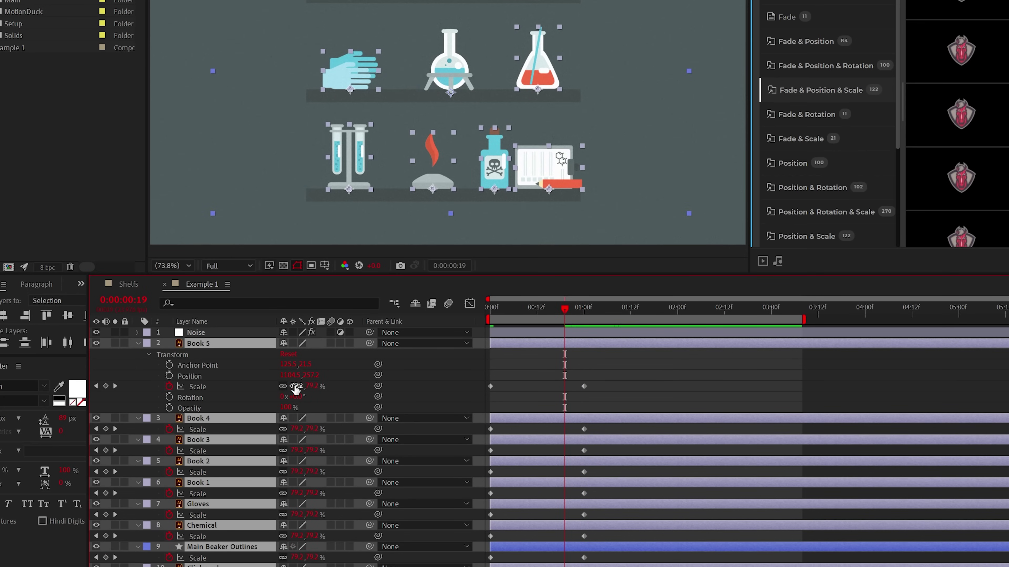
{"action": "left_click_drag", "start_coordinate": [296, 388], "coordinate": [328, 389]}
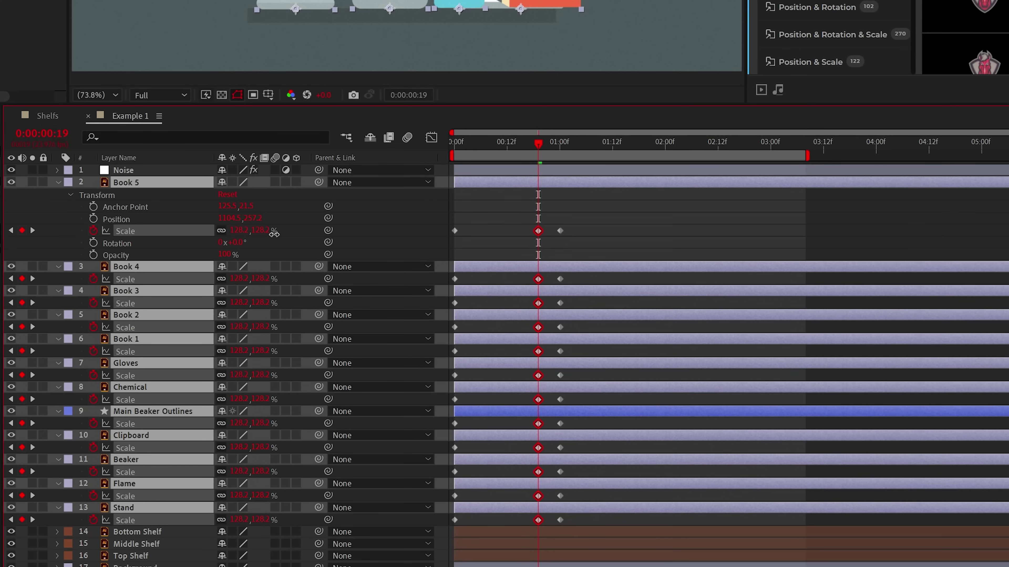
{"action": "left_click_drag", "start_coordinate": [274, 234], "coordinate": [278, 234]}
- Reshape the props' Scale speed graph by adjusting the easing handles between the overshoot and final keyframes
{"action": "left_click_drag", "start_coordinate": [482, 210], "coordinate": [439, 531]}
{"action": "left_click_drag", "start_coordinate": [585, 220], "coordinate": [551, 524]}
{"action": "left_click", "coordinate": [432, 138]}
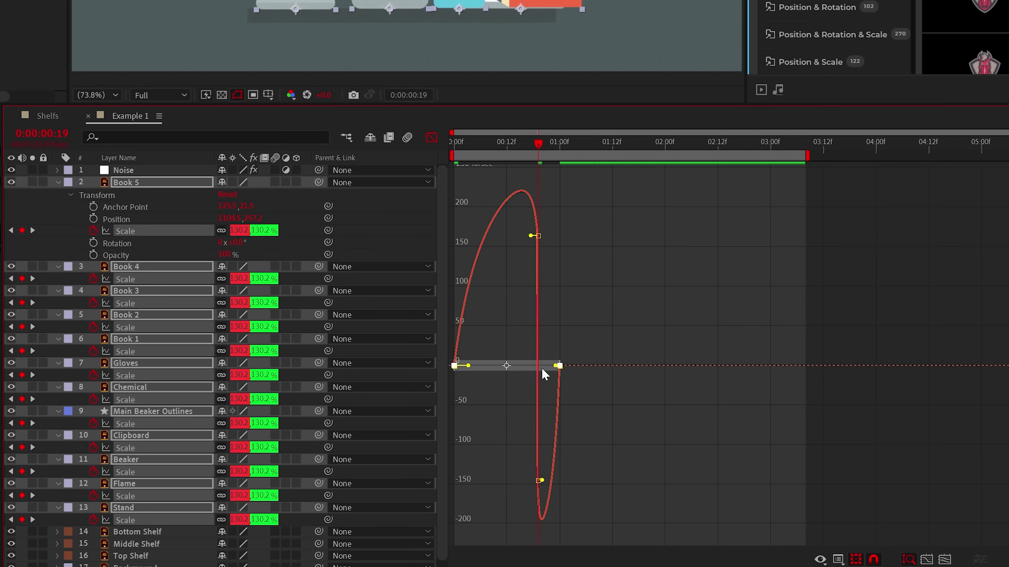
{"action": "left_click_drag", "start_coordinate": [533, 374], "coordinate": [488, 373]}
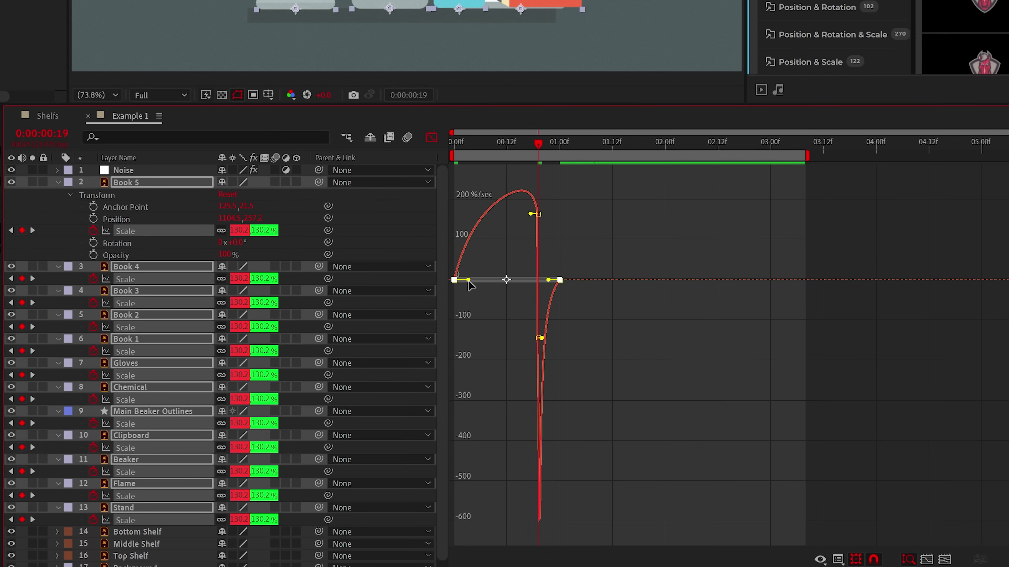
{"action": "left_click_drag", "start_coordinate": [538, 292], "coordinate": [536, 292]}
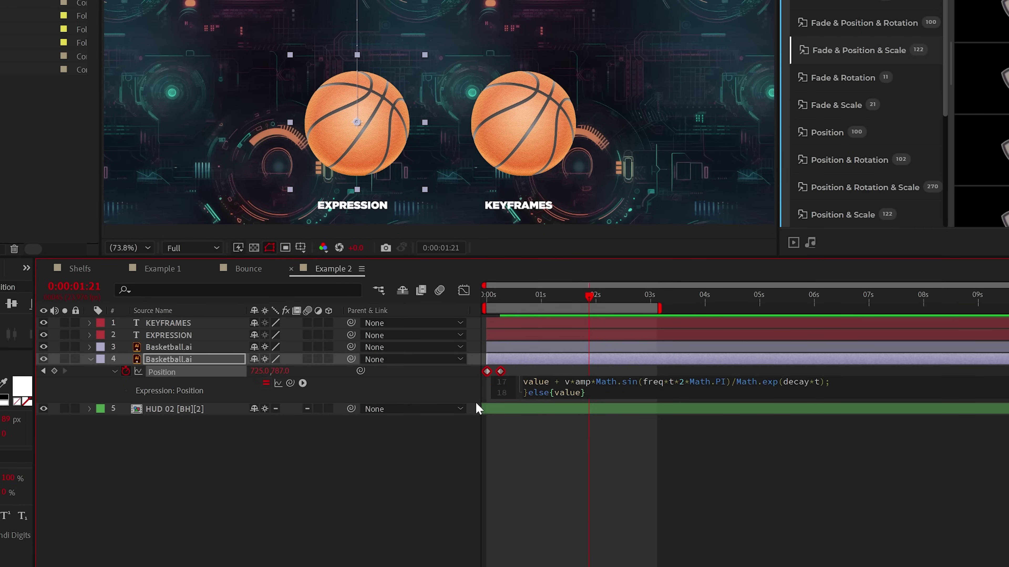
- Give the EXPRESSION ball's Position the velocity-based bounce expression, set decay to 1.0, and preview the motion
{"action": "left_click", "coordinate": [579, 393]}
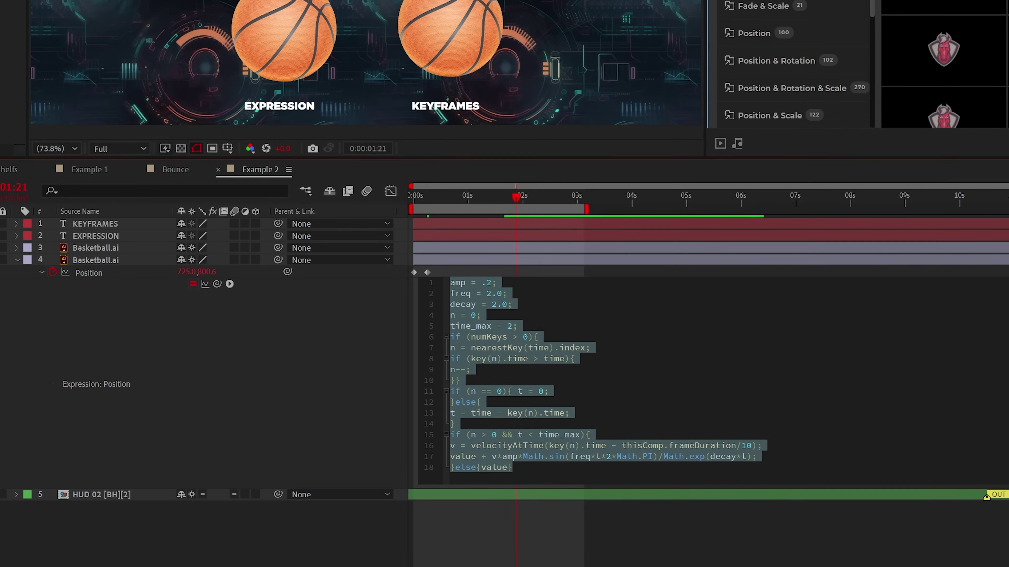
{"action": "left_click_drag", "start_coordinate": [455, 203], "coordinate": [406, 197]}
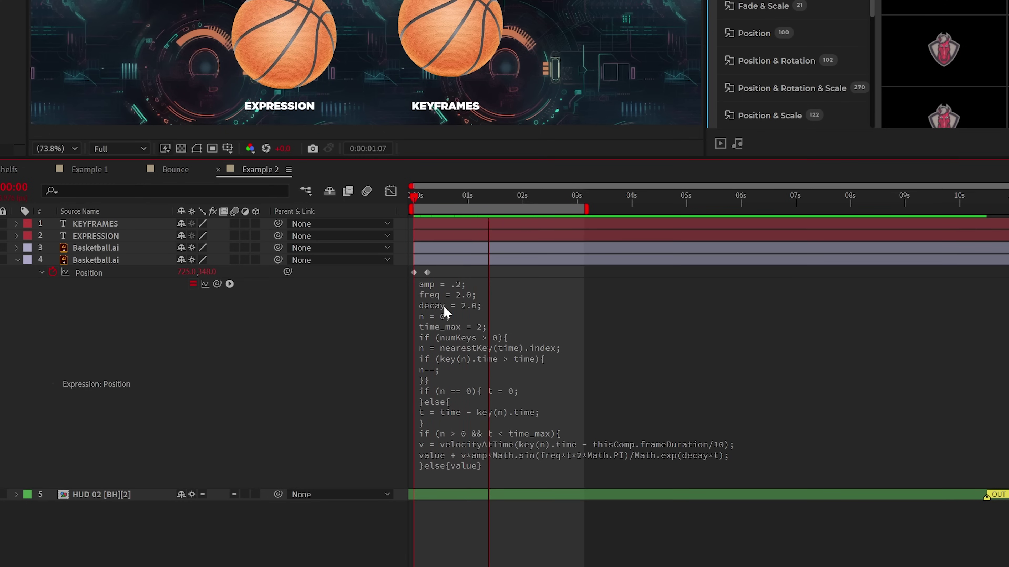
{"action": "left_click", "coordinate": [465, 306]}
{"action": "left_click", "coordinate": [405, 301]}
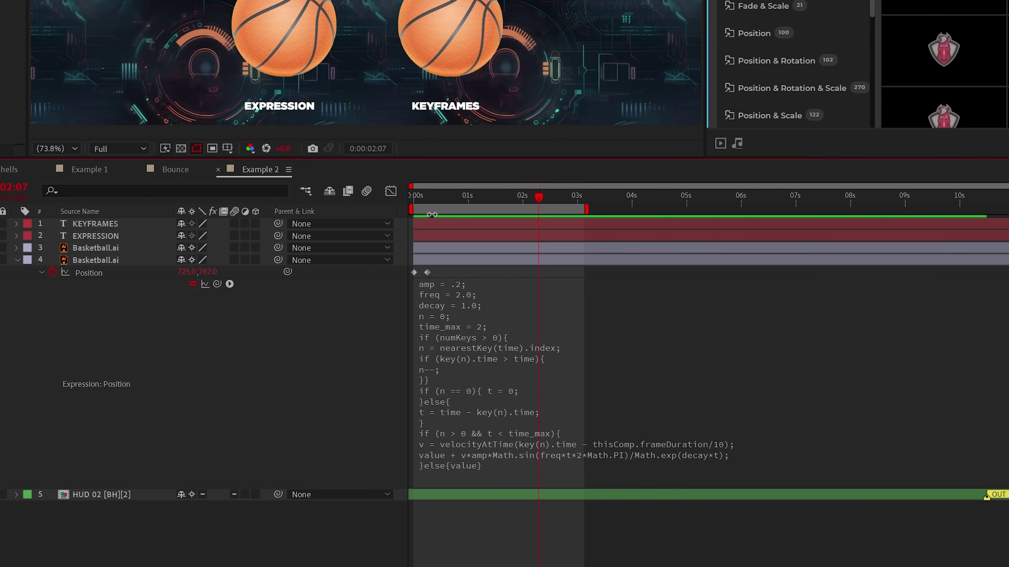
{"action": "left_click_drag", "start_coordinate": [432, 199], "coordinate": [407, 189]}
{"action": "key", "text": "space"}
{"action": "key", "text": "space"}
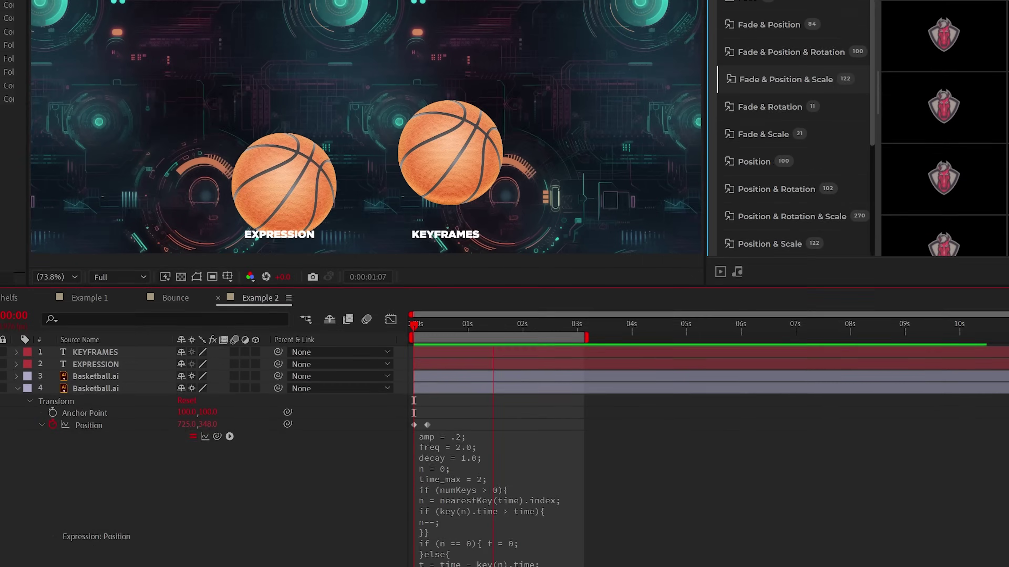
{"action": "left_click", "coordinate": [577, 398]}
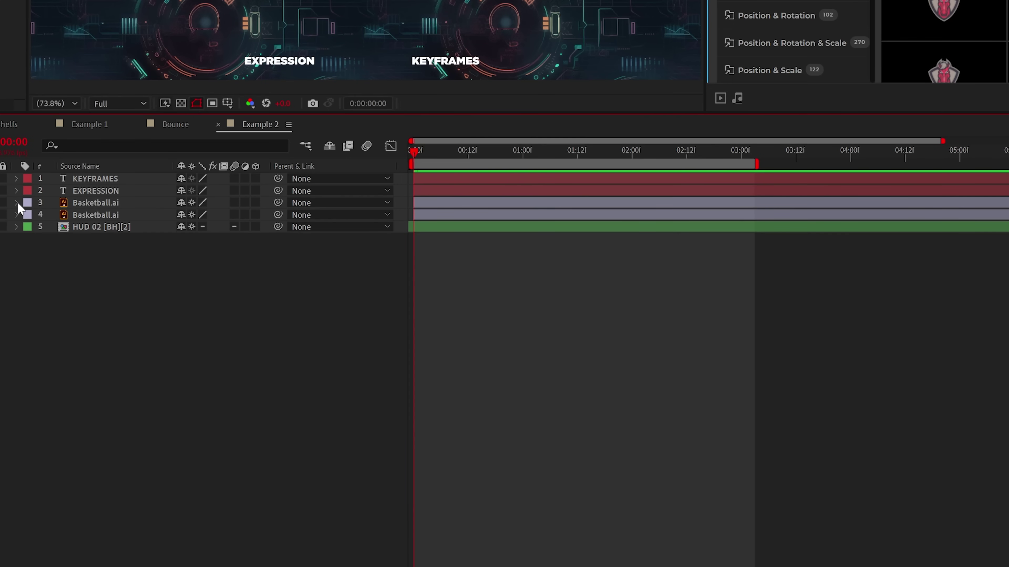
- Keyframe the KEYFRAMES ball's Position at 0:00:00:00 and drop the ball to just above its label at 0:00:01:00
{"action": "left_click", "coordinate": [16, 203]}
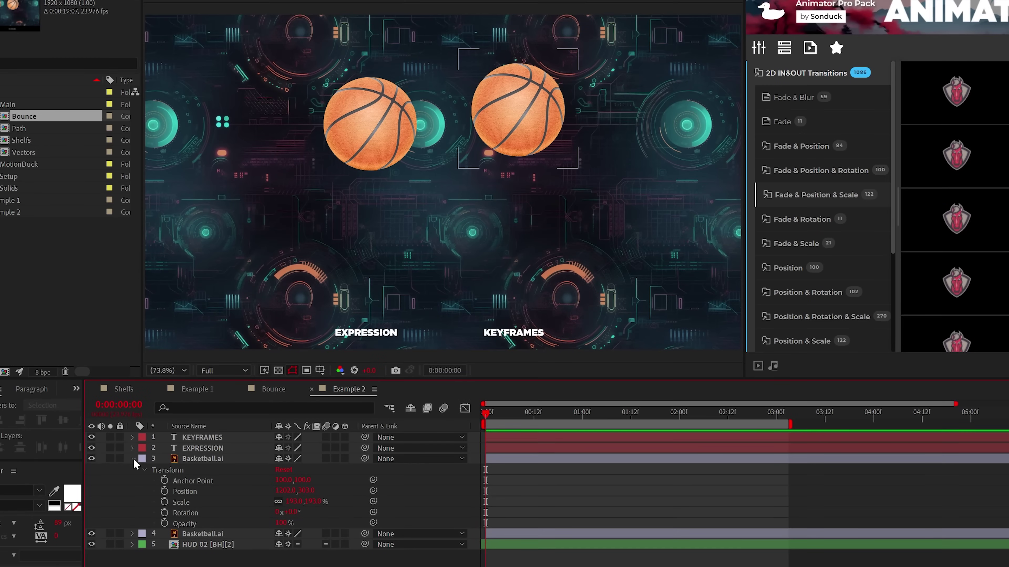
{"action": "left_click", "coordinate": [165, 492]}
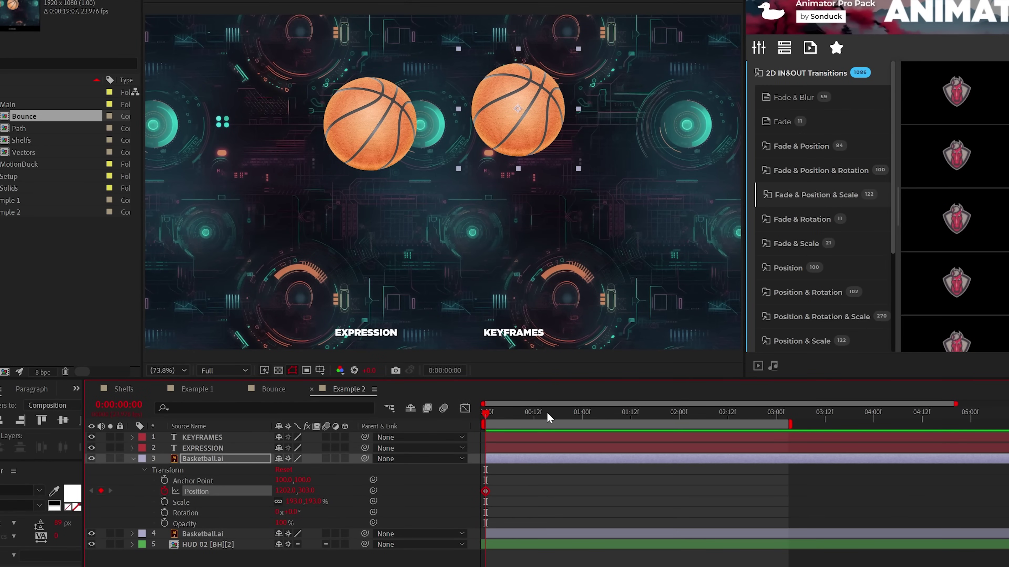
{"action": "left_click_drag", "start_coordinate": [548, 418], "coordinate": [584, 424]}
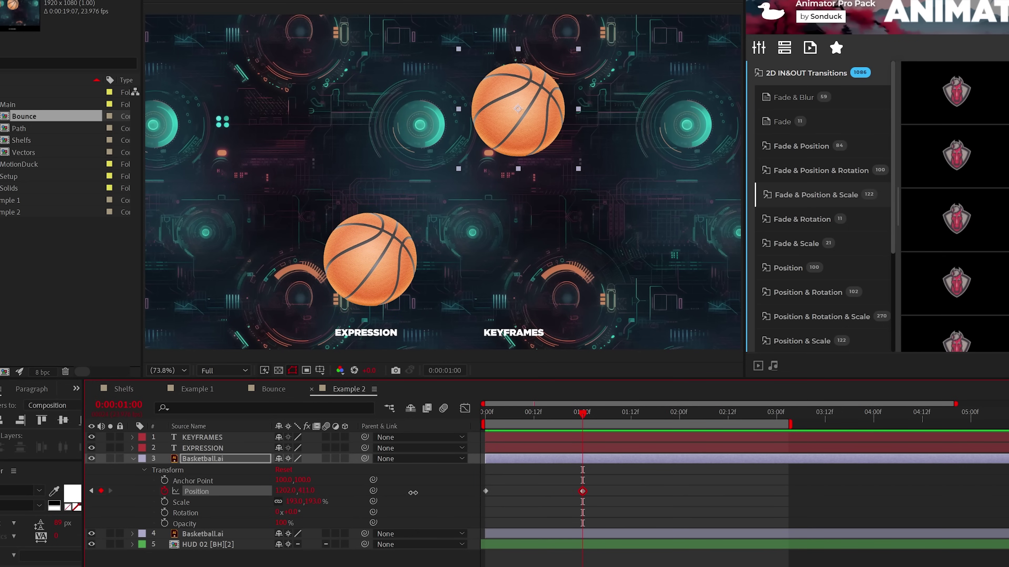
{"action": "left_click_drag", "start_coordinate": [432, 493], "coordinate": [553, 503]}
{"action": "key", "text": "space"}
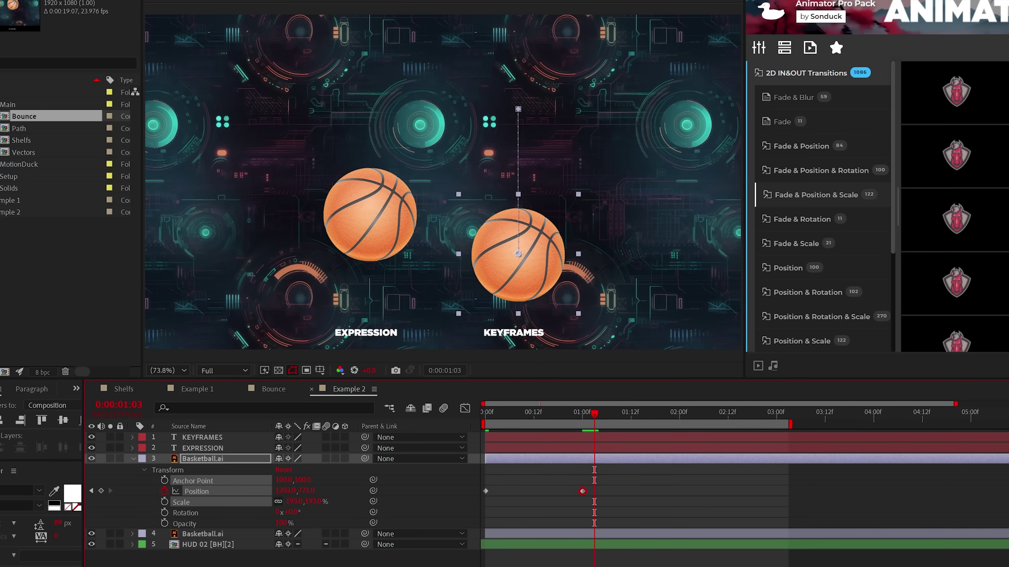
- Raise the KEYFRAMES ball with a new Position keyframe at 0:00:01:03, then advance three frames
{"action": "left_click", "coordinate": [553, 503]}
{"action": "left_click_drag", "start_coordinate": [310, 490], "coordinate": [115, 491]}
{"action": "left_click", "coordinate": [576, 500]}
{"action": "key", "text": "Page_Down"}
{"action": "key", "text": "Page_Down"}
{"action": "key", "text": "Page_Down"}
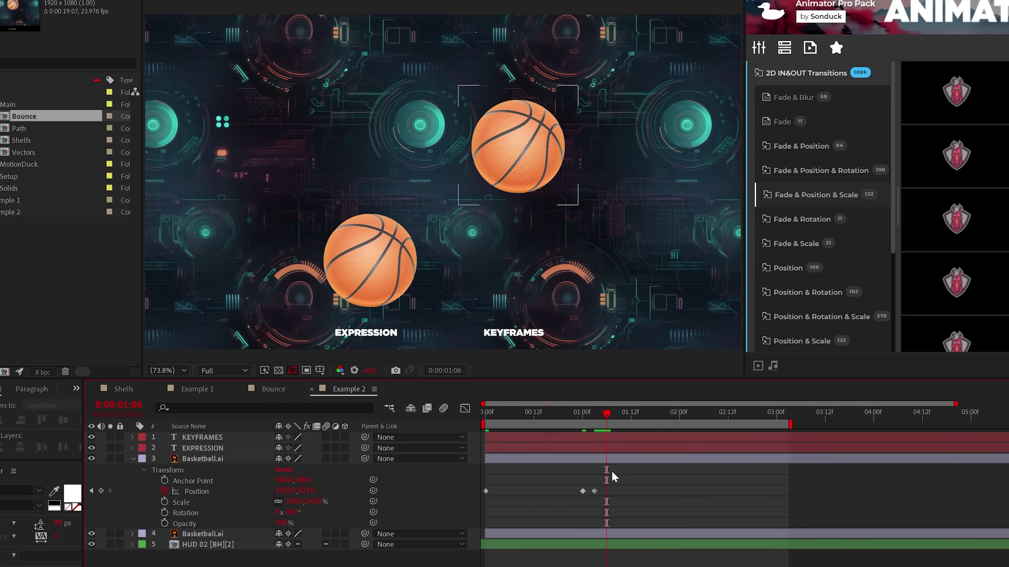
- Copy the KEYFRAMES ball's low Position keyframe from 0:00:01:00 to 0:00:01:06
{"action": "left_click_drag", "start_coordinate": [588, 479], "coordinate": [570, 501]}
{"action": "key", "text": "ctrl+c"}
{"action": "key", "text": "ctrl+v"}
{"action": "left_click", "coordinate": [588, 501]}
- Add a second, smaller rebound keyframe to the KEYFRAMES ball's Position and bring the ball back down at 0:00:01:15
{"action": "key", "text": "Page_Down"}
{"action": "key", "text": "Page_Down"}
{"action": "key", "text": "Page_Down"}
{"action": "key", "text": "Page_Down"}
{"action": "left_click_drag", "start_coordinate": [308, 491], "coordinate": [153, 490]}
{"action": "key", "text": "Page_Down"}
{"action": "key", "text": "Page_Down"}
{"action": "key", "text": "Page_Down"}
{"action": "key", "text": "Page_Down"}
{"action": "key", "text": "Page_Down"}
{"action": "left_click_drag", "start_coordinate": [308, 490], "coordinate": [469, 498]}
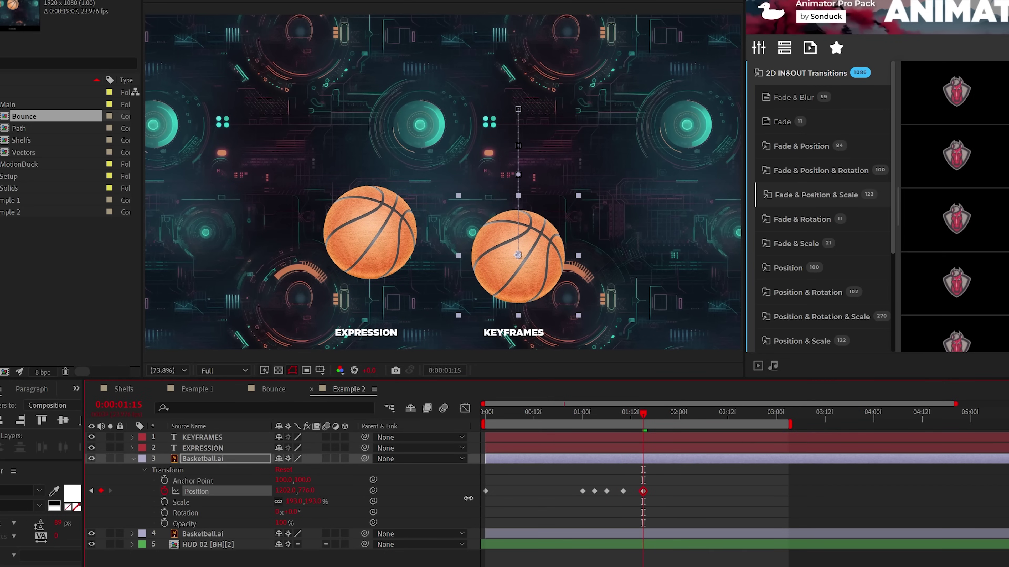
- Continue the KEYFRAMES ball's bounce with further alternating raised and lowered Position keyframes
{"action": "key", "text": "Page_Down"}
{"action": "key", "text": "Page_Down"}
{"action": "key", "text": "Page_Down"}
{"action": "key", "text": "Page_Down"}
{"action": "key", "text": "Page_Down"}
{"action": "key", "text": "Page_Down"}
{"action": "key", "text": "Page_Down"}
{"action": "key", "text": "Page_Down"}
{"action": "left_click_drag", "start_coordinate": [308, 491], "coordinate": [396, 491]}
{"action": "key", "text": "Page_Down"}
{"action": "key", "text": "Page_Down"}
{"action": "key", "text": "Page_Down"}
{"action": "left_click_drag", "start_coordinate": [302, 493], "coordinate": [275, 493]}
{"action": "left_click_drag", "start_coordinate": [688, 414], "coordinate": [704, 417]}
- Select all of the KEYFRAMES ball's Position keyframes and rove them across time
{"action": "left_click_drag", "start_coordinate": [753, 479], "coordinate": [453, 516]}
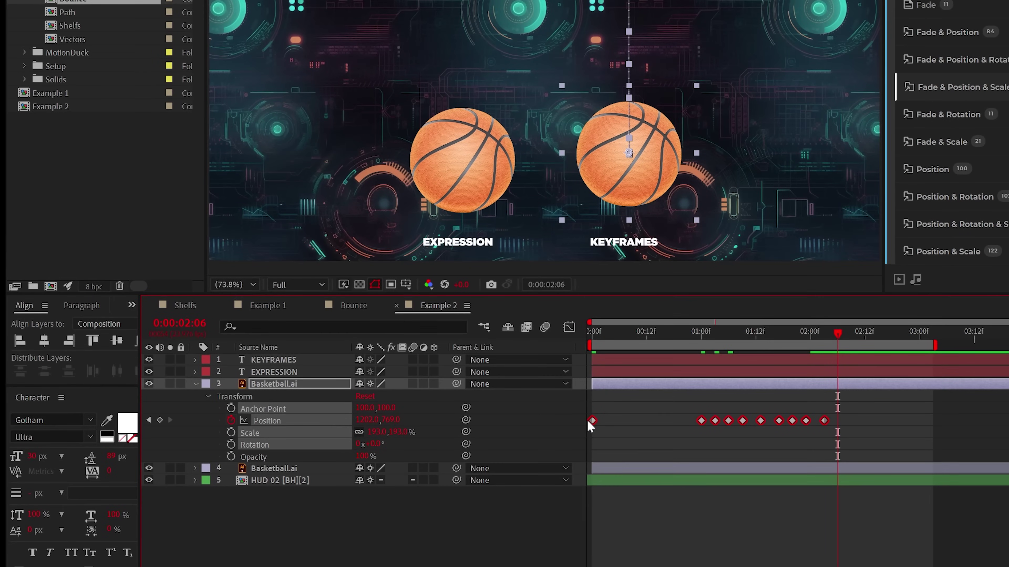
{"action": "right_click", "coordinate": [486, 492]}
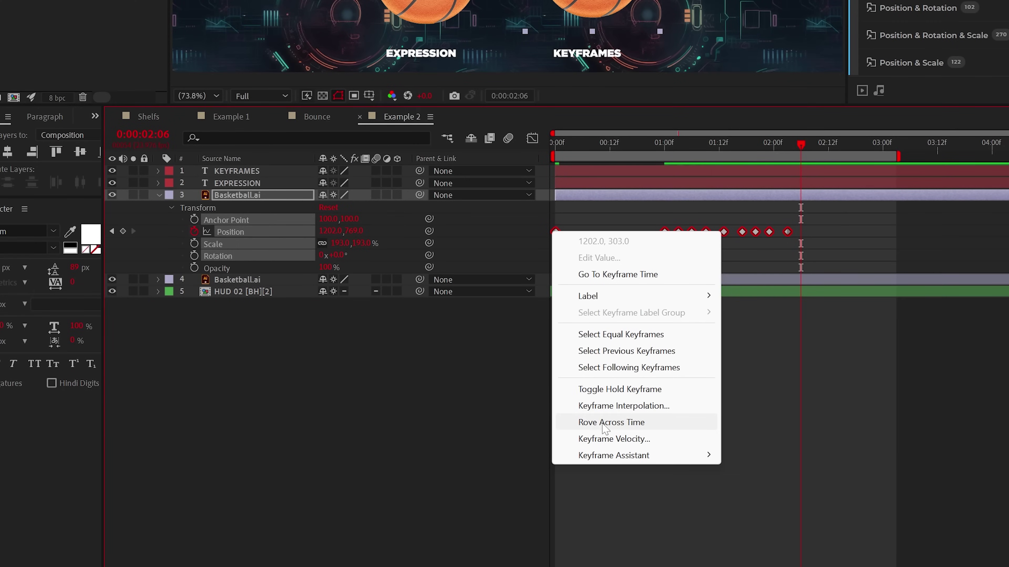
{"action": "left_click", "coordinate": [648, 566]}
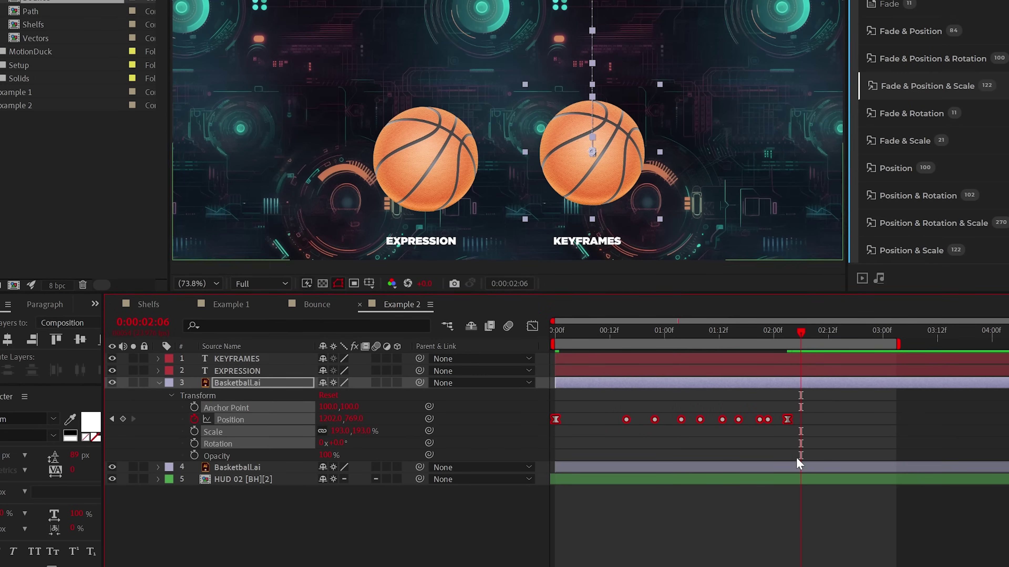
- Apply Easy Ease to the last Position keyframe of the KEYFRAMES ball and preview the bounce from the start
{"action": "left_click_drag", "start_coordinate": [832, 213], "coordinate": [783, 241]}
{"action": "key", "text": "F9"}
{"action": "left_click_drag", "start_coordinate": [640, 334], "coordinate": [511, 332]}
{"action": "key", "text": "space"}
{"action": "key", "text": "space"}
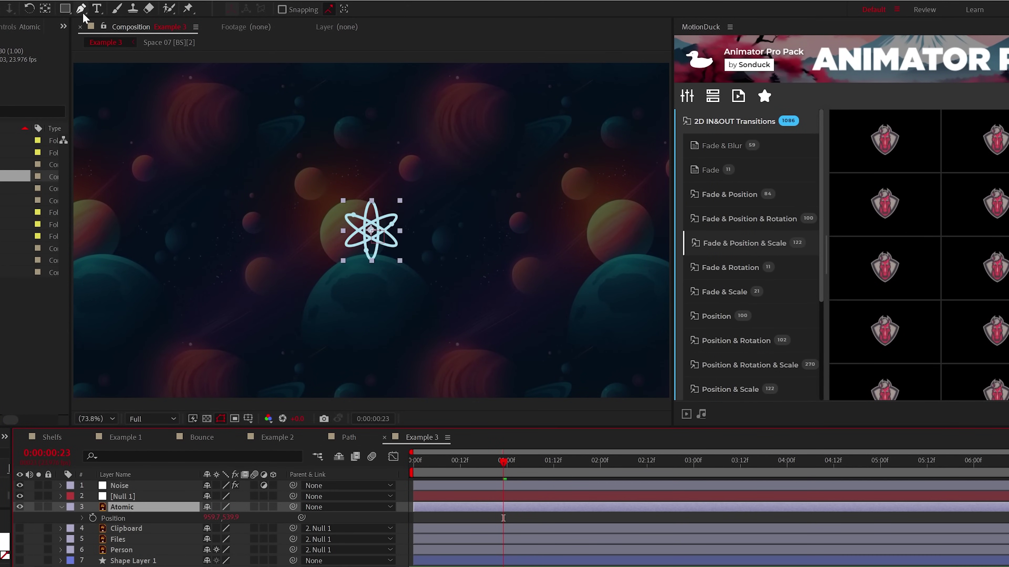
- Draw a circular ellipse mask around the Atomic icon, set its mode to None, and expand the mask's properties
{"action": "left_click", "coordinate": [64, 8]}
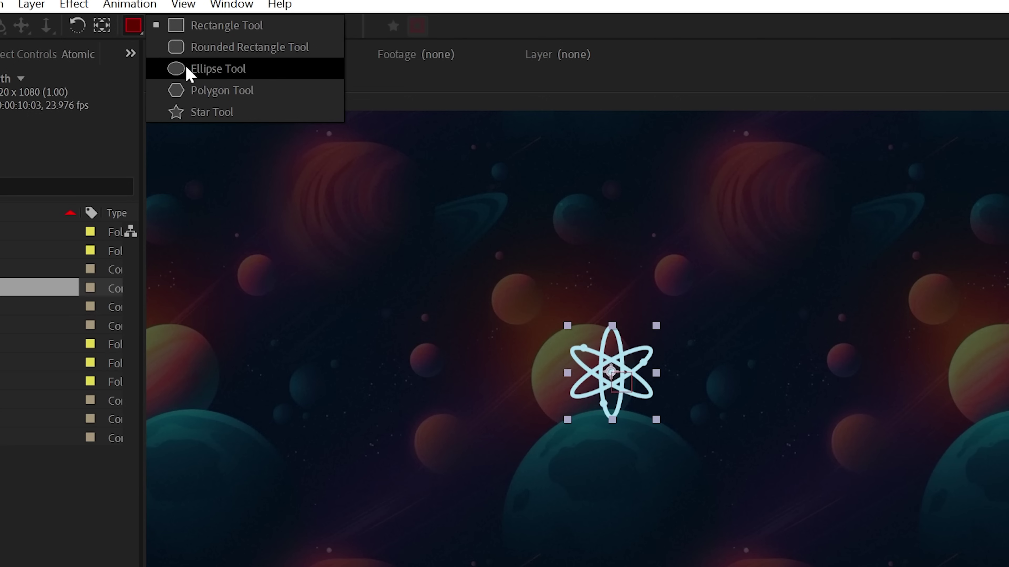
{"action": "left_click", "coordinate": [97, 35]}
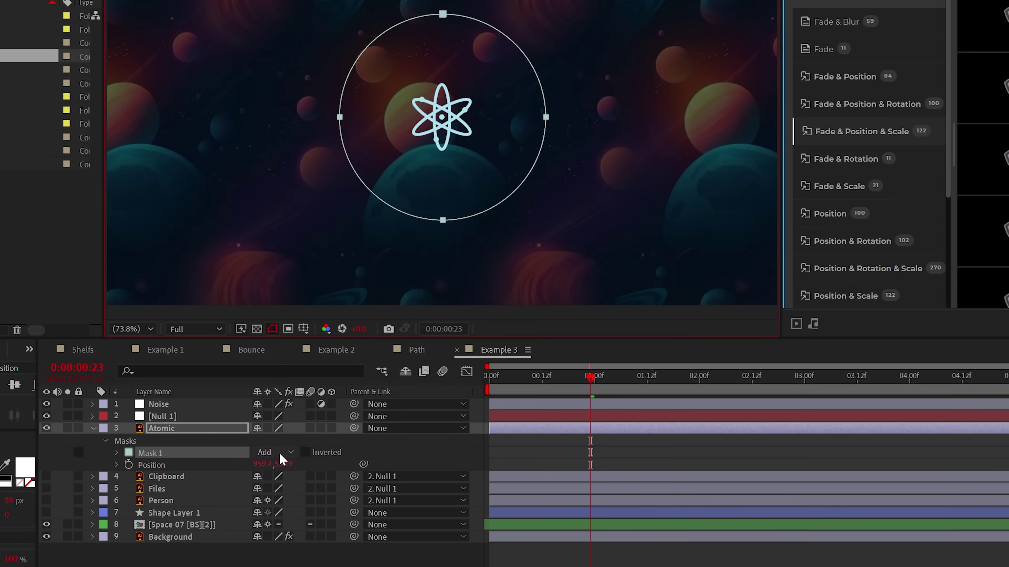
{"action": "left_click", "coordinate": [278, 453]}
{"action": "left_click", "coordinate": [284, 470]}
{"action": "left_click", "coordinate": [118, 452]}
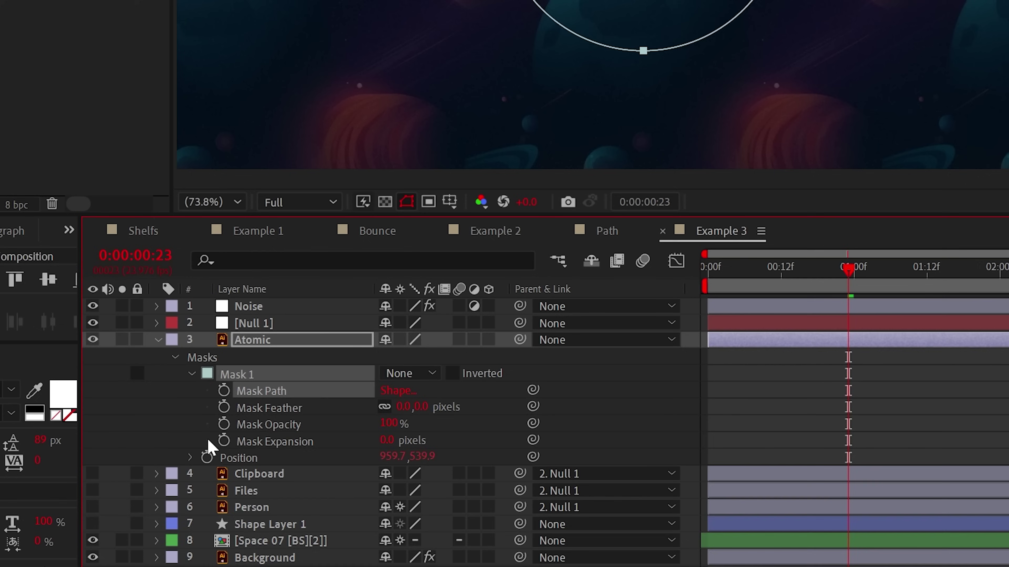
- Paste the circular mask path into the Atomic layer's Position and adjust the resulting motion keyframes
{"action": "left_click", "coordinate": [106, 440]}
{"action": "left_click", "coordinate": [105, 453]}
{"action": "left_click", "coordinate": [238, 409]}
{"action": "key", "text": "ctrl+v"}
{"action": "left_click", "coordinate": [507, 375]}
{"action": "left_click_drag", "start_coordinate": [733, 499], "coordinate": [416, 534]}
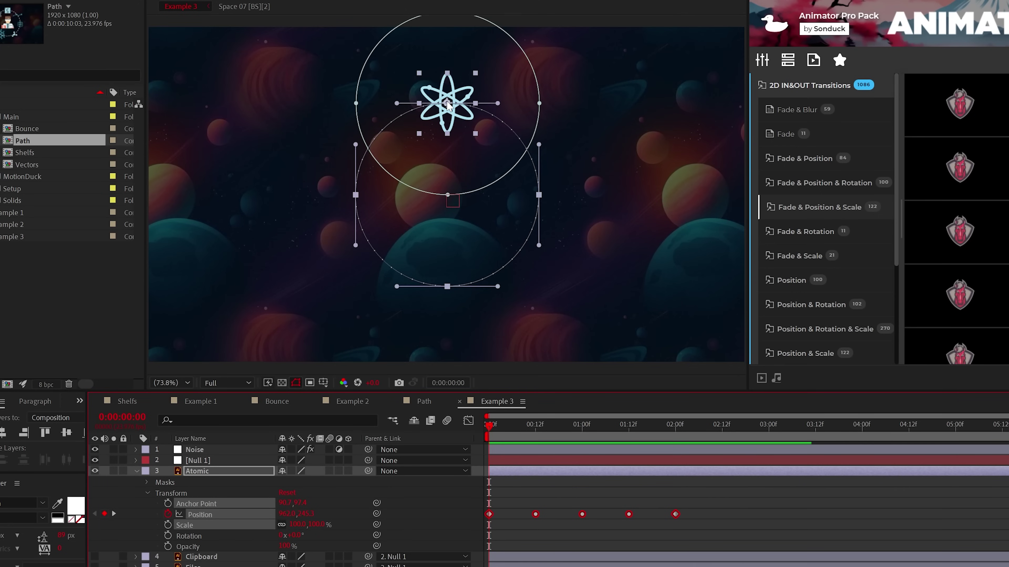
{"action": "mouse_move", "coordinate": [447, 106]}
{"action": "left_mouse_down"}
{"action": "mouse_move", "coordinate": [436, 106]}
{"action": "mouse_move", "coordinate": [446, 104]}
{"action": "left_mouse_up"}
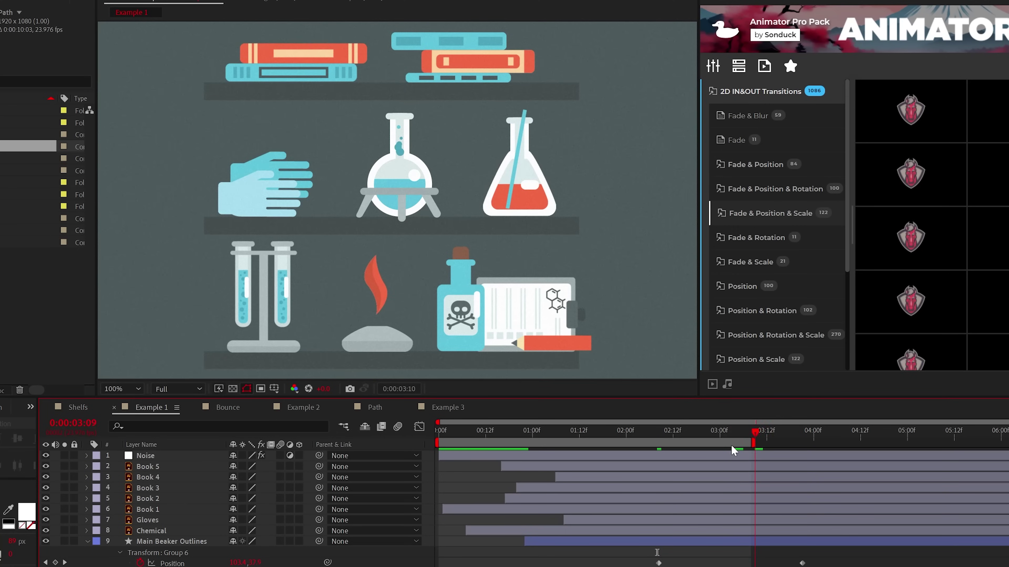
- Add a loopOut expression to the Position of Group 6 in the Main Beaker Outlines layer
{"action": "scroll", "coordinate": [475, 331], "scroll_direction": "up", "scroll_amount": 3}
{"action": "scroll", "coordinate": [435, 292], "scroll_direction": "down", "scroll_amount": 2}
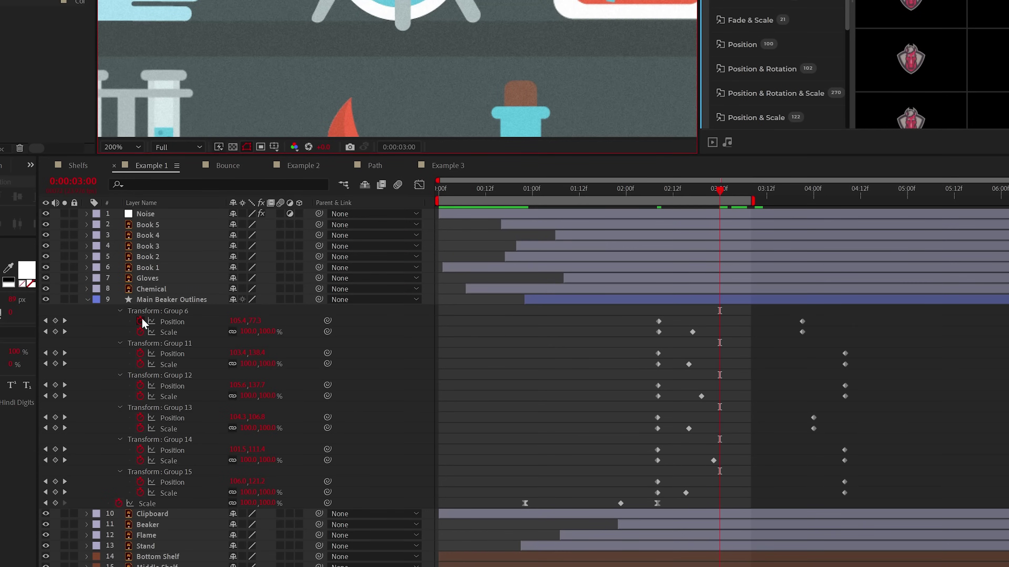
{"action": "left_click", "coordinate": [143, 324], "text": "alt"}
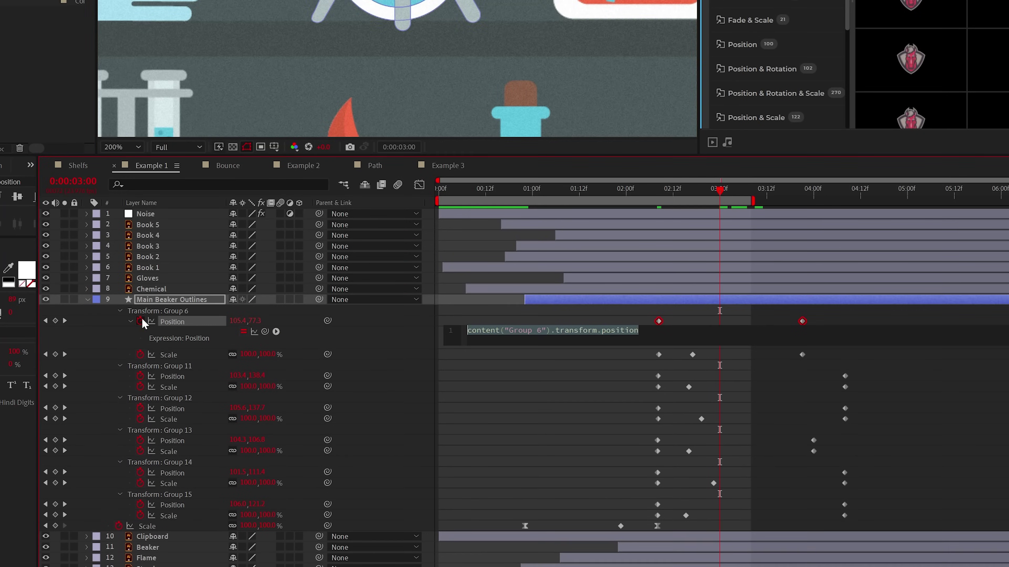
{"action": "type", "text": "loop"}
{"action": "type", "text": "Out"}
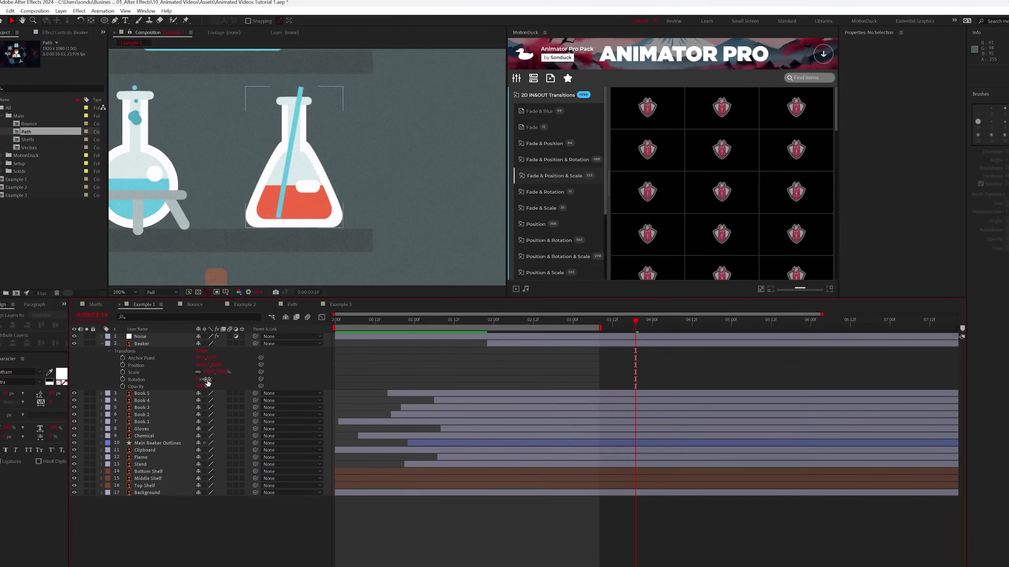
- Try rotating the Beaker layer around its centred anchor point
{"action": "left_click_drag", "start_coordinate": [207, 382], "coordinate": [255, 380]}
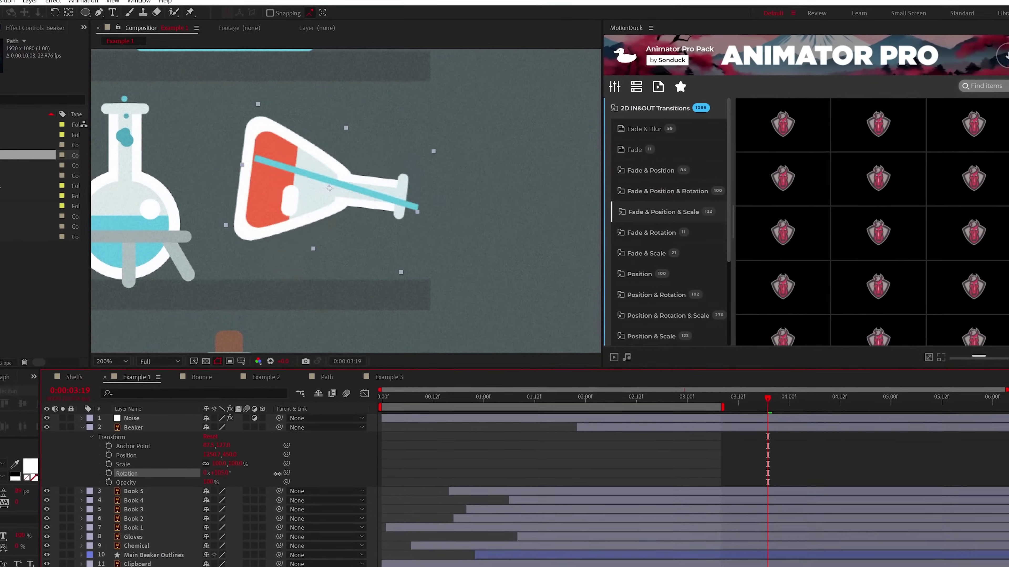
{"action": "left_click_drag", "start_coordinate": [278, 474], "coordinate": [345, 482]}
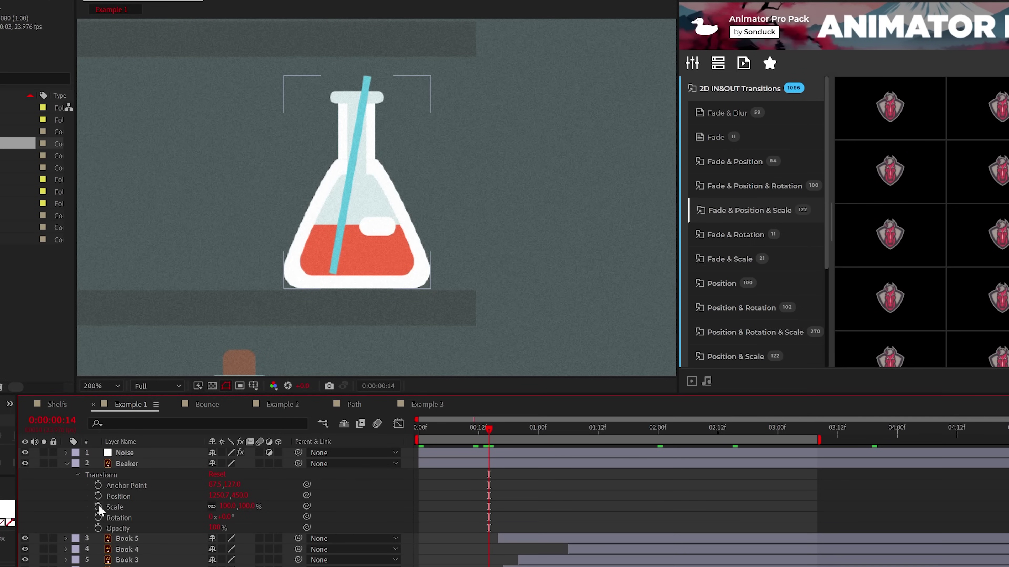
- Keyframe the Beaker layer's Scale from 0% at the start to full size at 0:00:00:14
{"action": "left_click", "coordinate": [98, 508]}
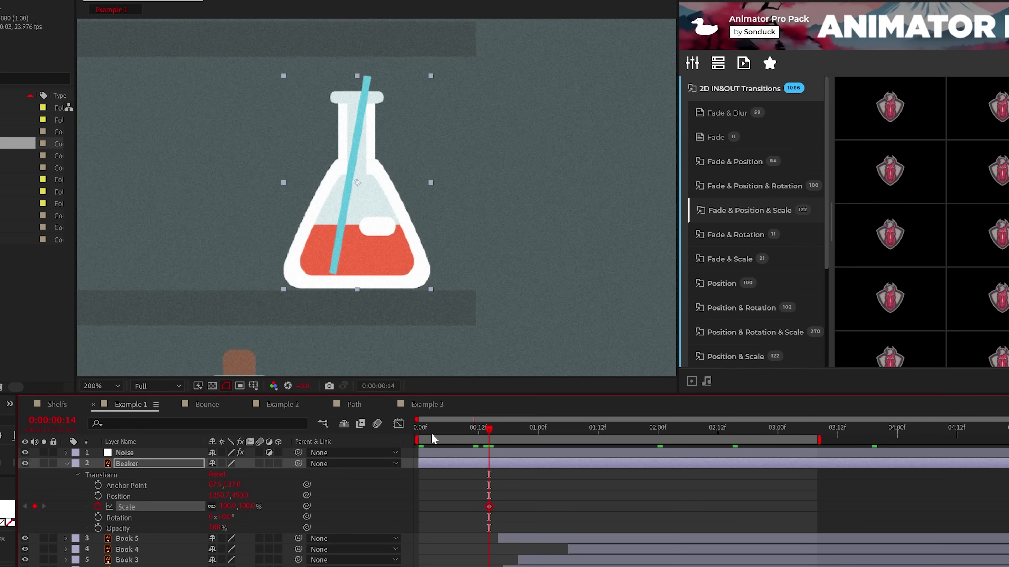
{"action": "type", "text": "0"}
{"action": "key", "text": "Return"}
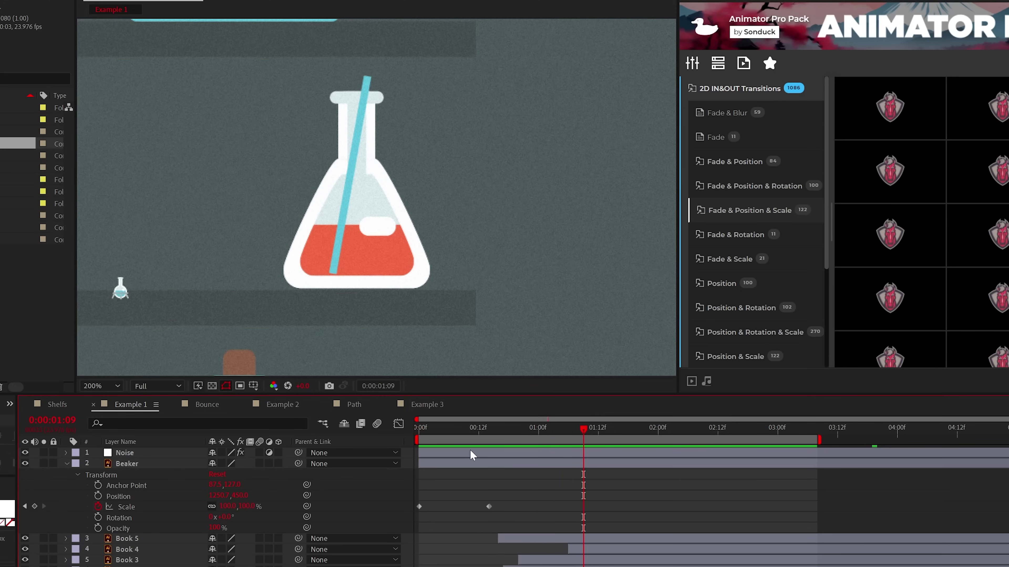
{"action": "left_click", "coordinate": [472, 463]}
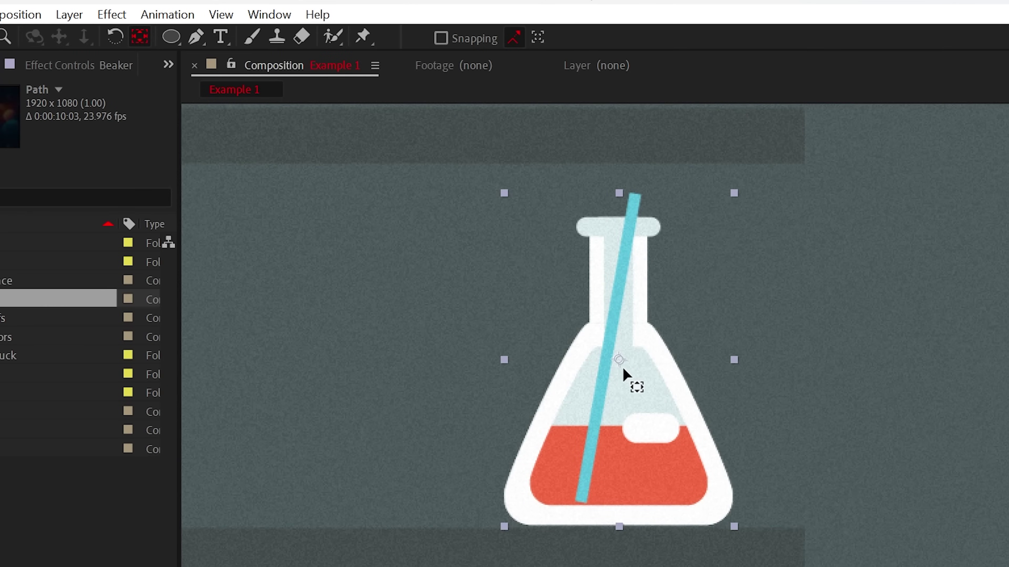
- Move the Beaker's anchor point to the centre of its bottom edge and scrub through the scale animation
{"action": "left_click_drag", "start_coordinate": [618, 363], "coordinate": [627, 528]}
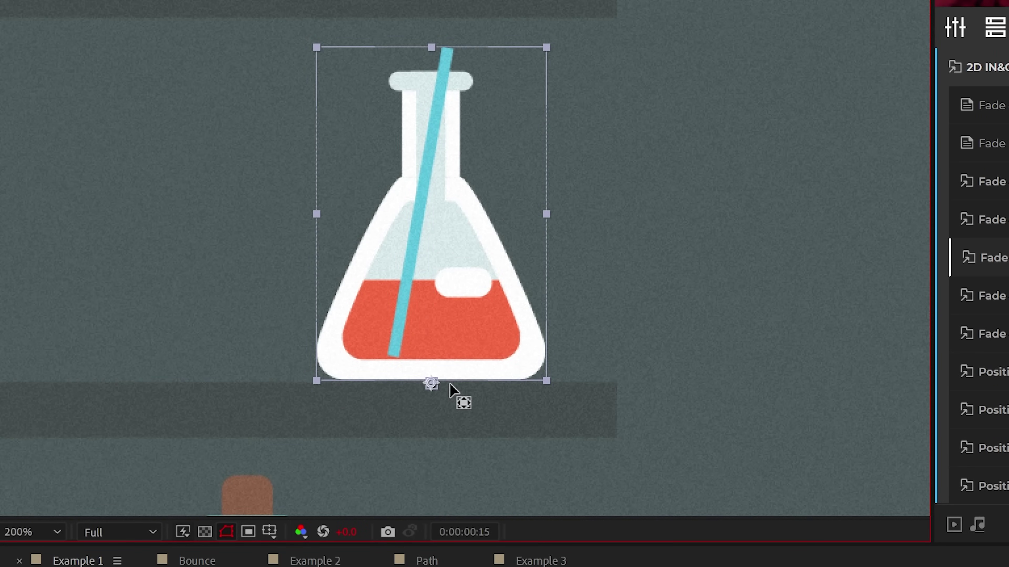
{"action": "left_click_drag", "start_coordinate": [622, 492], "coordinate": [513, 494]}
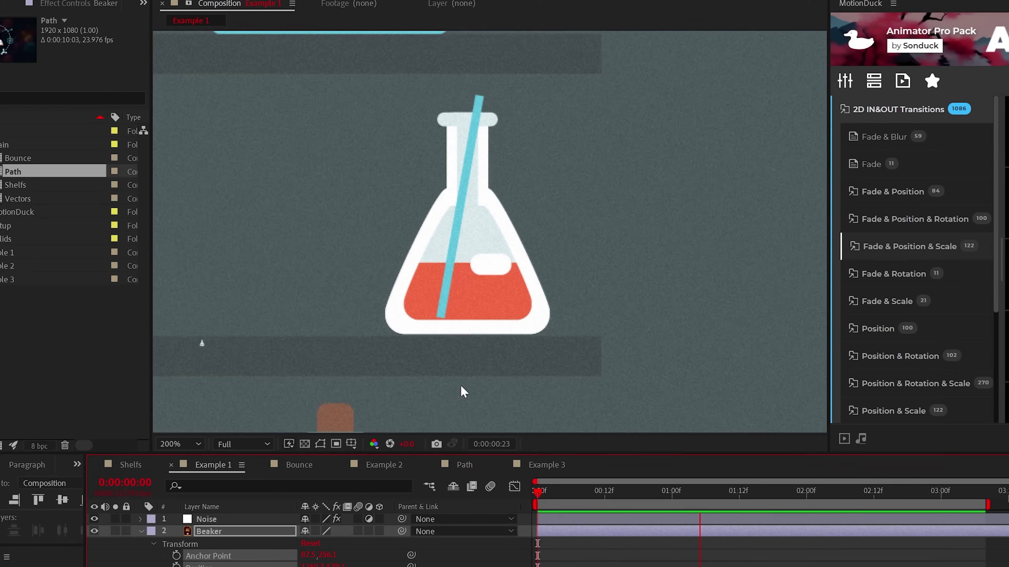
{"action": "key", "text": "n"}
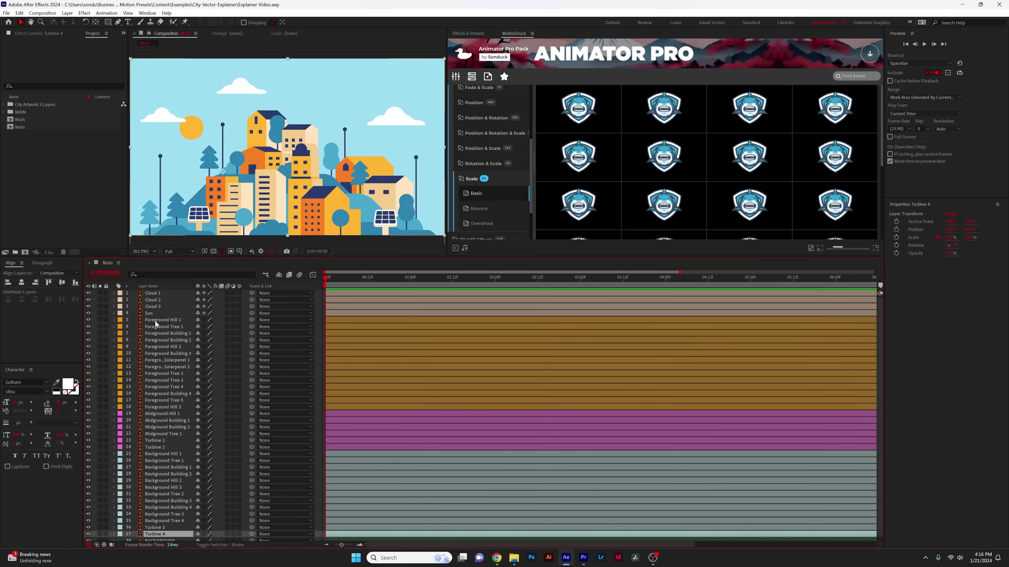
- Apply the Scale_04 In preset to all foreground, midground and background layers and stagger them with a 2-frame offset
{"action": "left_click", "coordinate": [157, 320], "text": "shift"}
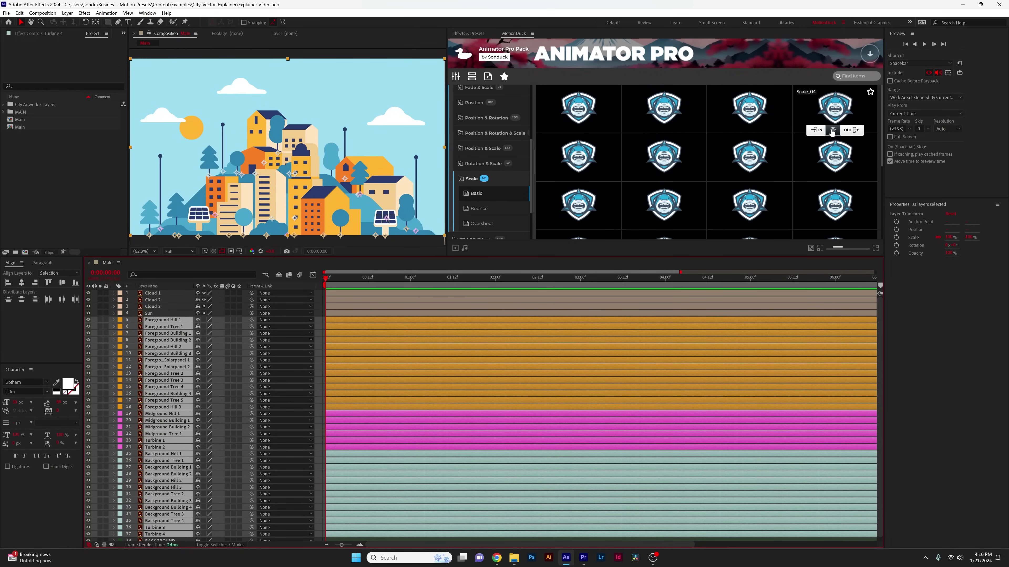
{"action": "left_click", "coordinate": [816, 130]}
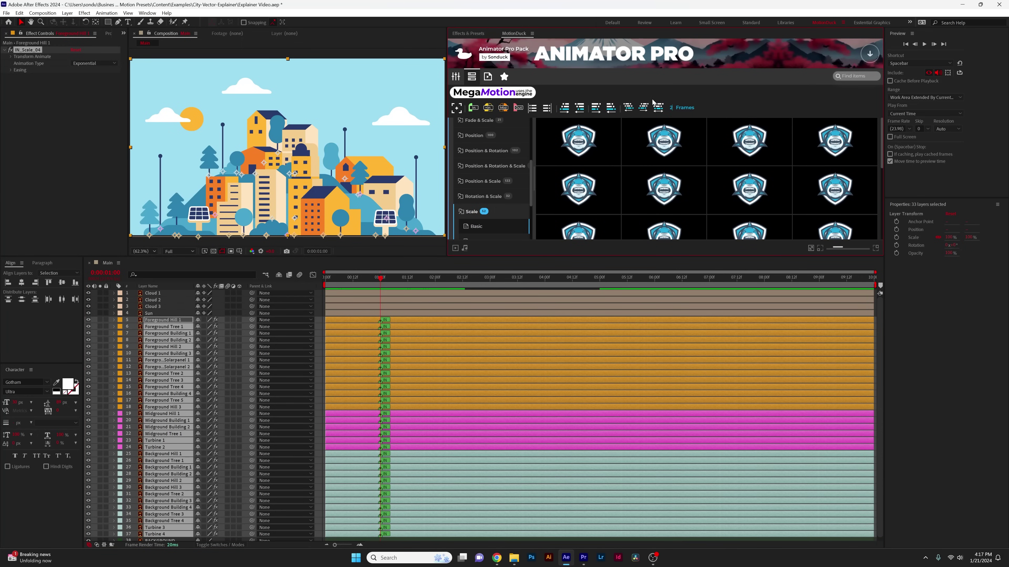
{"action": "left_click", "coordinate": [643, 108]}
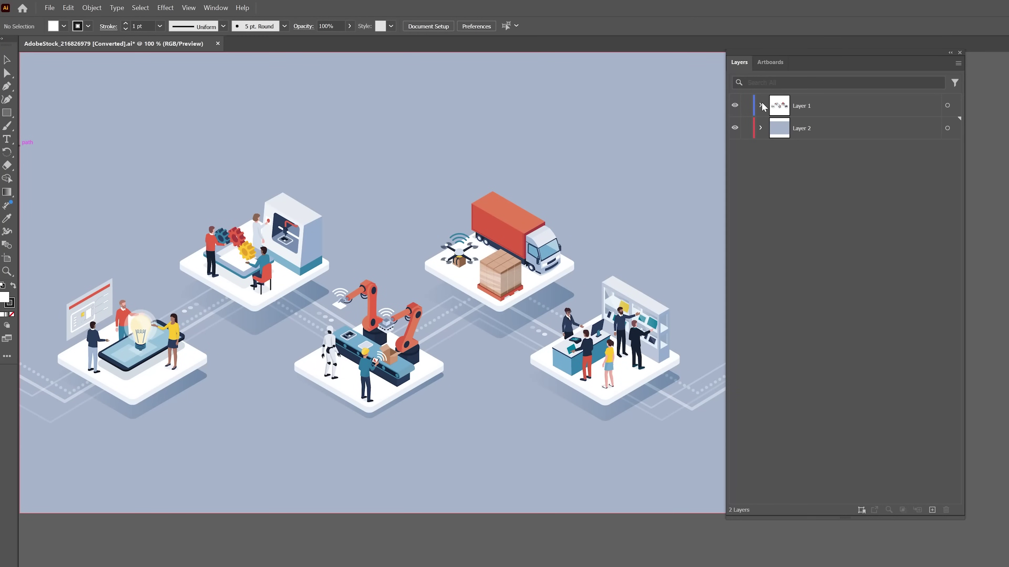
- Switch to Illustrator, expand Layer 1 and toggle the visibility of its first groups to check what each contains
{"action": "left_click", "coordinate": [761, 105]}
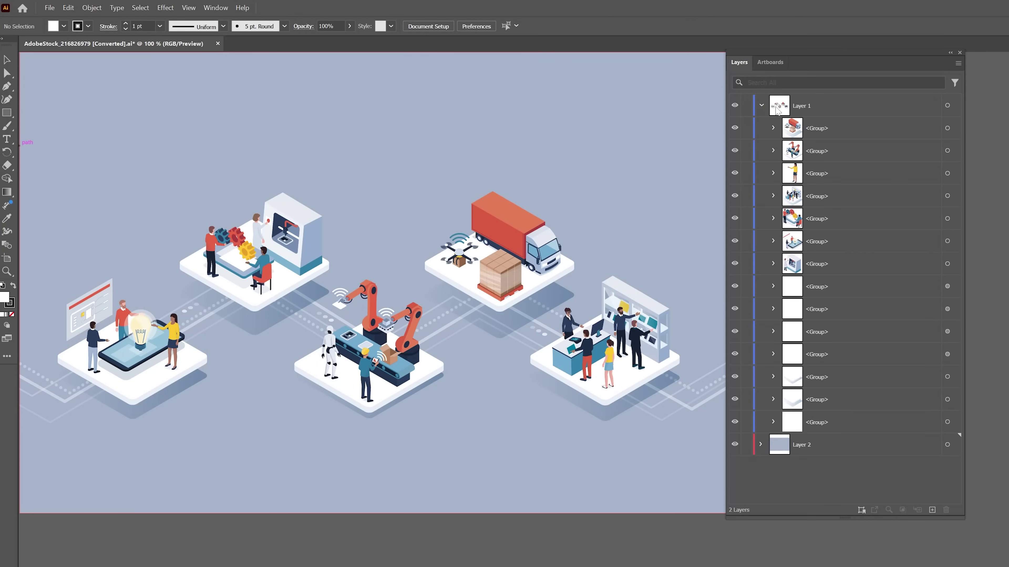
{"action": "left_click", "coordinate": [734, 128]}
{"action": "left_click", "coordinate": [735, 128]}
{"action": "left_click", "coordinate": [735, 150]}
{"action": "left_click", "coordinate": [735, 151]}
{"action": "left_click", "coordinate": [735, 196]}
{"action": "left_click", "coordinate": [735, 196]}
- Select the artwork of the truck, drone and boxes group in Layer 1 and ungroup it
{"action": "left_click", "coordinate": [859, 135]}
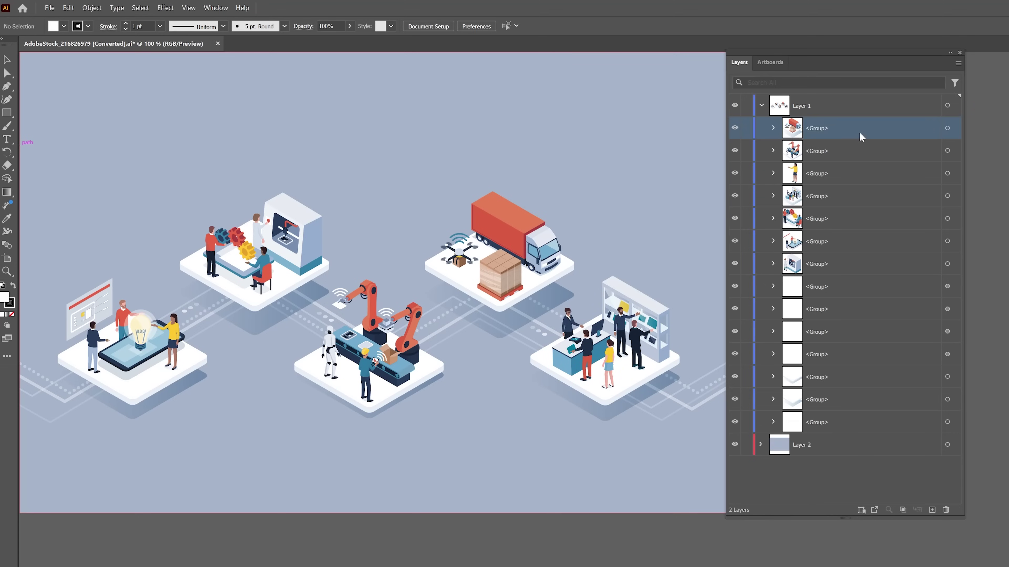
{"action": "left_click", "coordinate": [947, 128]}
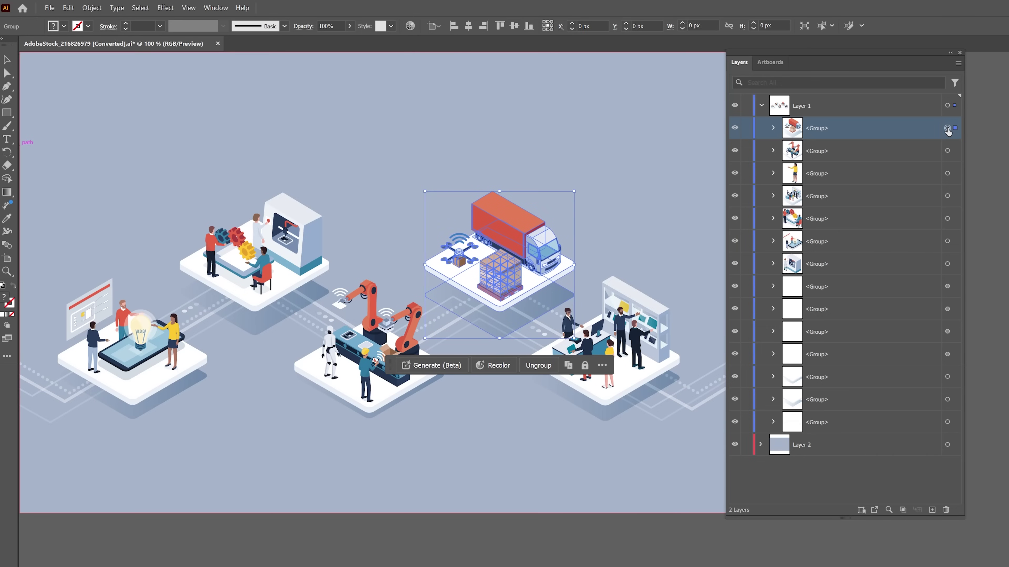
{"action": "left_click", "coordinate": [92, 8]}
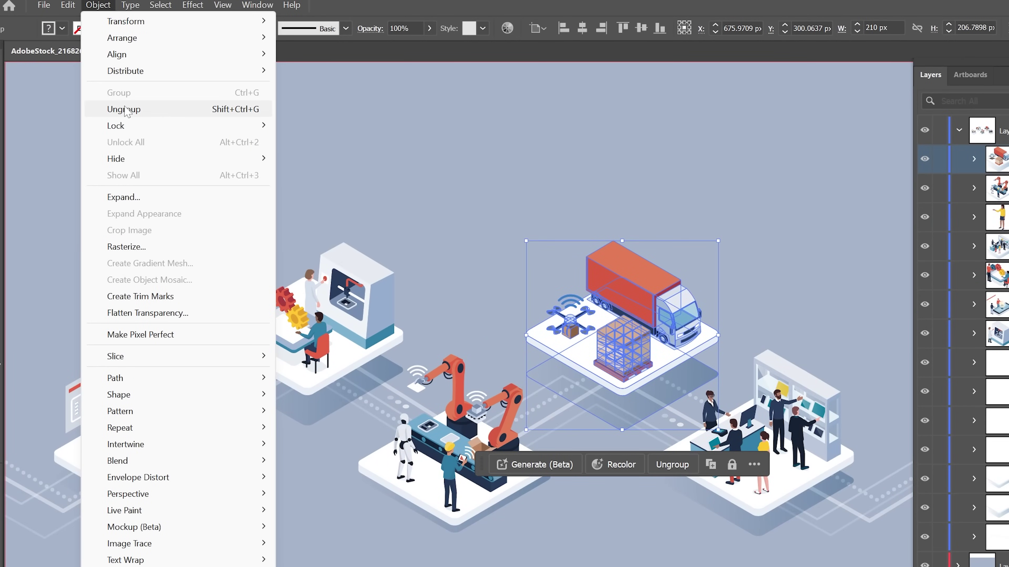
{"action": "left_click", "coordinate": [125, 109]}
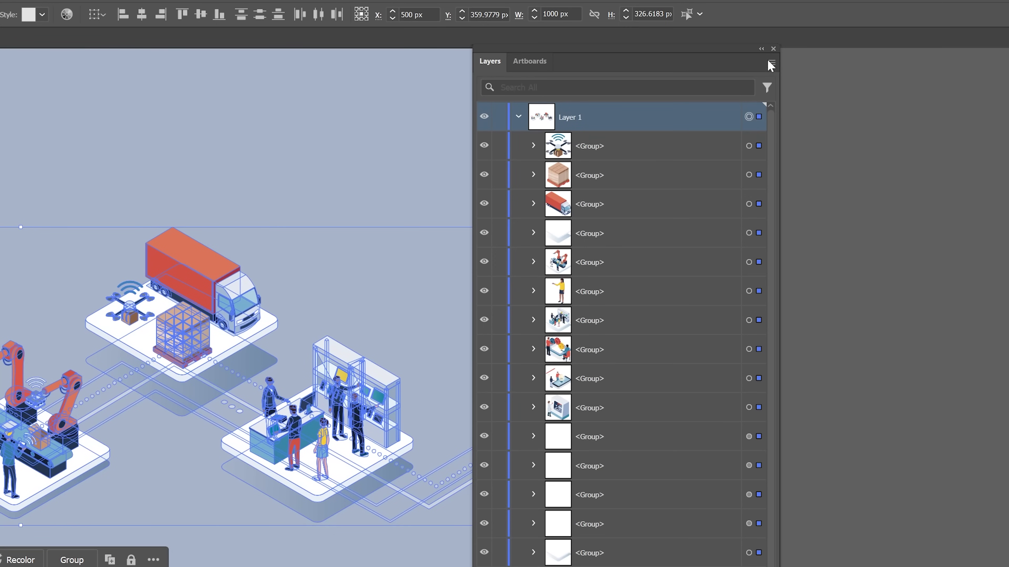
- Release Layer 1 to layers in sequence and move Layer 3 through Layer 12 out of it to the main level
{"action": "left_click", "coordinate": [770, 65]}
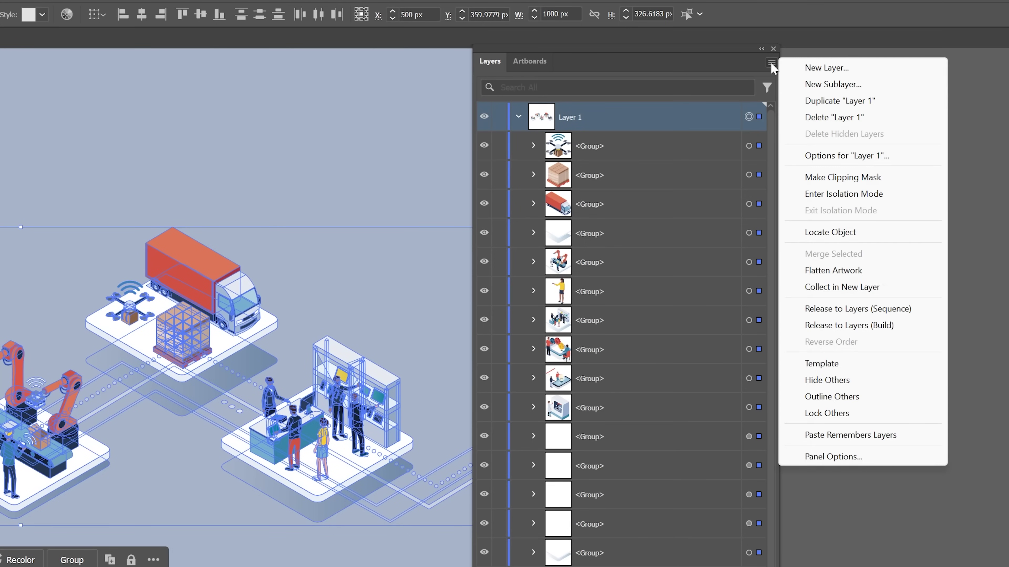
{"action": "left_click", "coordinate": [825, 309]}
{"action": "left_click", "coordinate": [610, 157]}
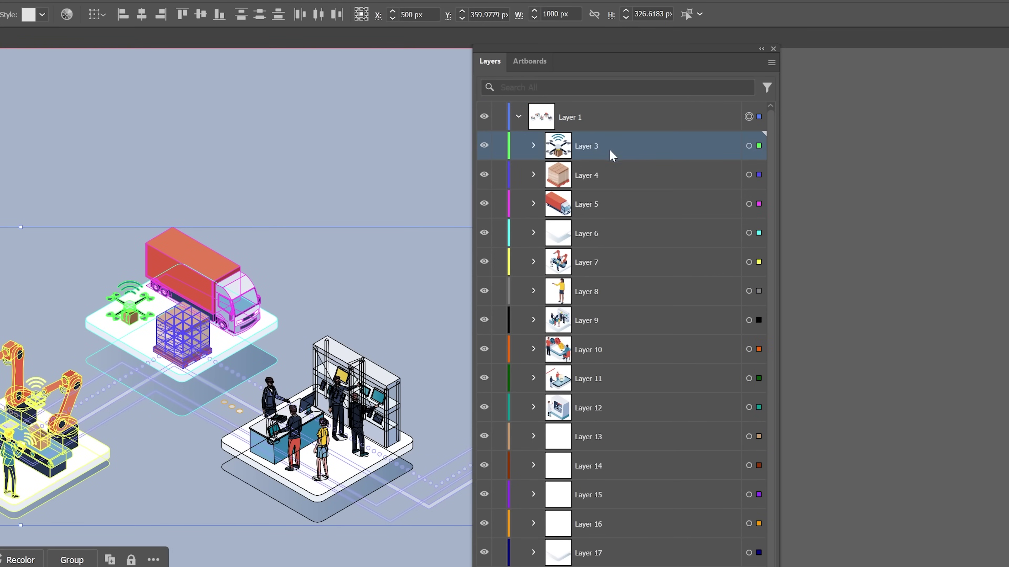
{"action": "left_click", "coordinate": [603, 411], "text": "shift"}
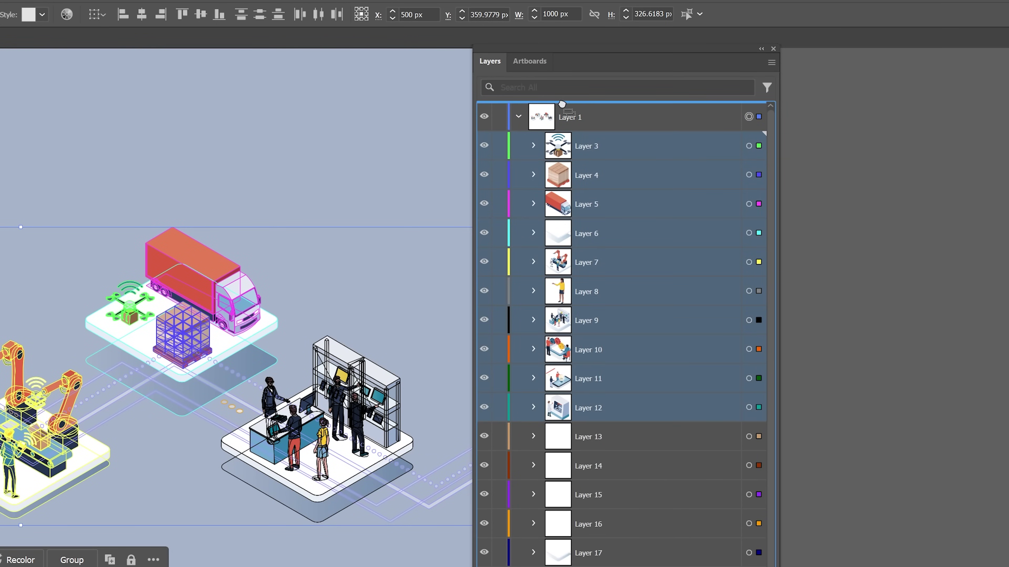
{"action": "left_click_drag", "start_coordinate": [561, 104], "coordinate": [562, 103]}
{"action": "left_click", "coordinate": [517, 411]}
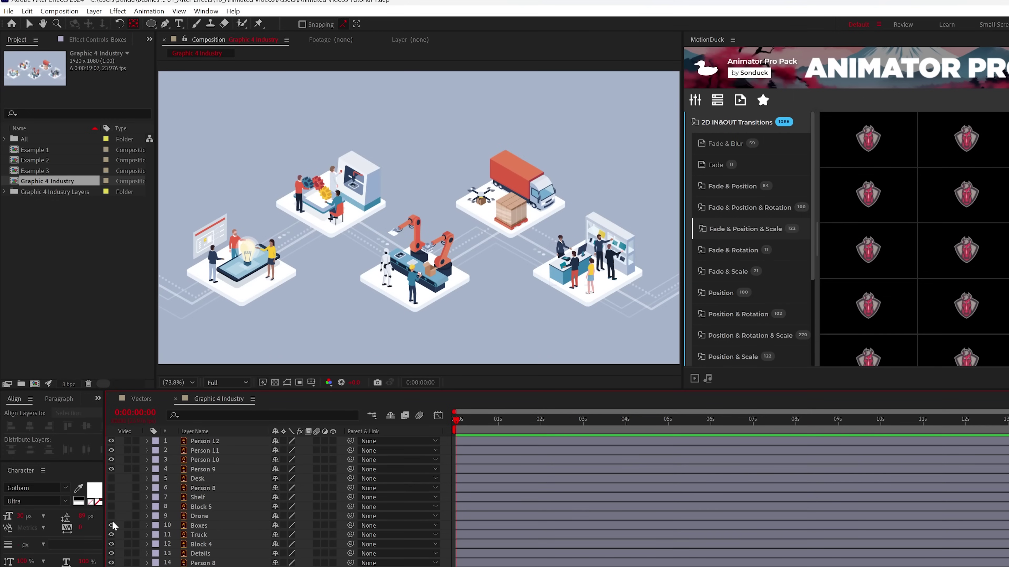
- Switch to After Effects and toggle the layers' visibility in the Graphic 4 Industry composition to check the separated elements
{"action": "left_click", "coordinate": [105, 463]}
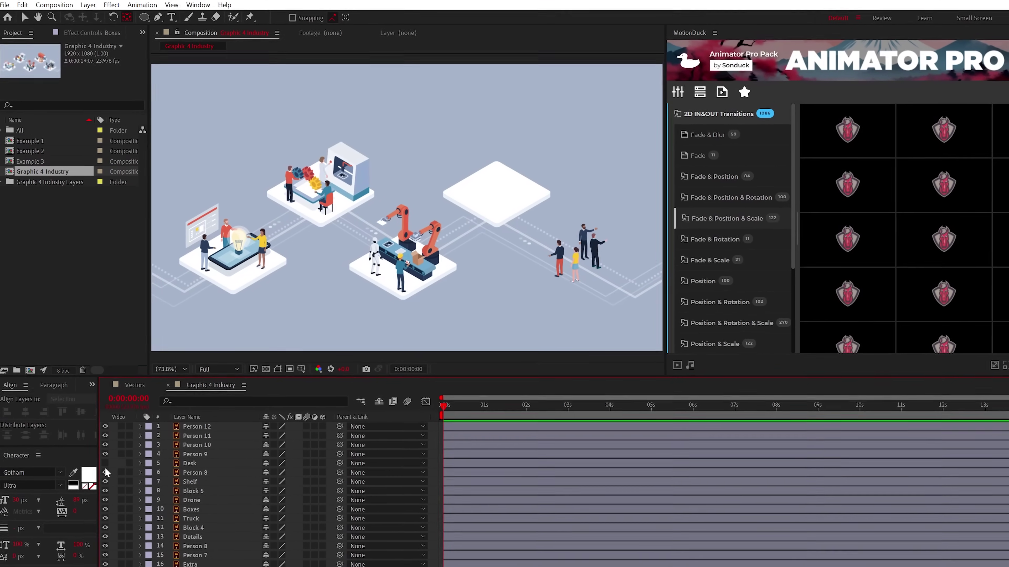
{"action": "left_click_drag", "start_coordinate": [107, 471], "coordinate": [105, 463]}
{"action": "left_click_drag", "start_coordinate": [105, 555], "coordinate": [85, 500]}
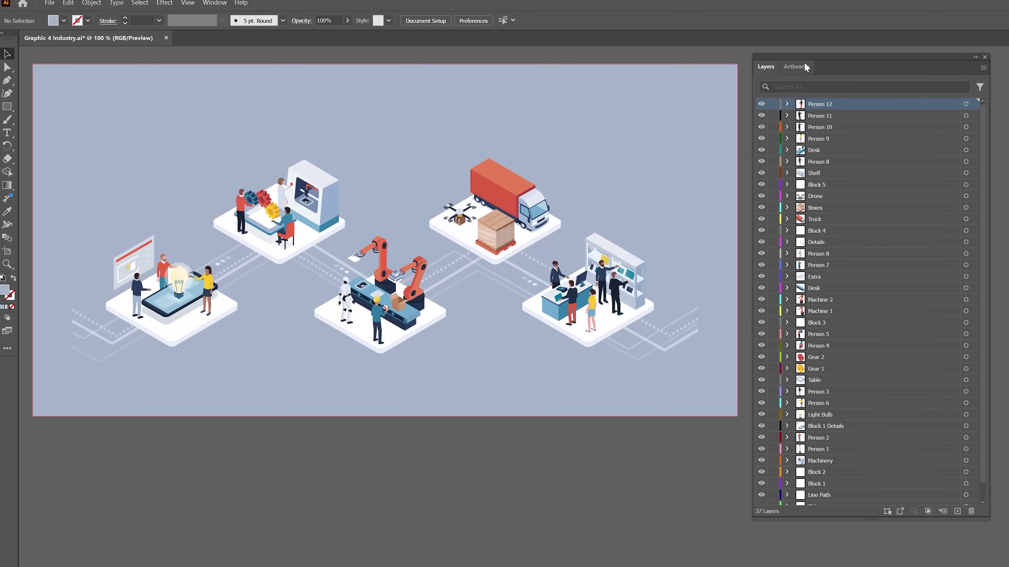
- Switch to Illustrator and resize the artboard of Graphic 4 Industry.ai to 1920 px wide and 1080 px high
{"action": "left_click", "coordinate": [808, 67]}
{"action": "left_click", "coordinate": [756, 101]}
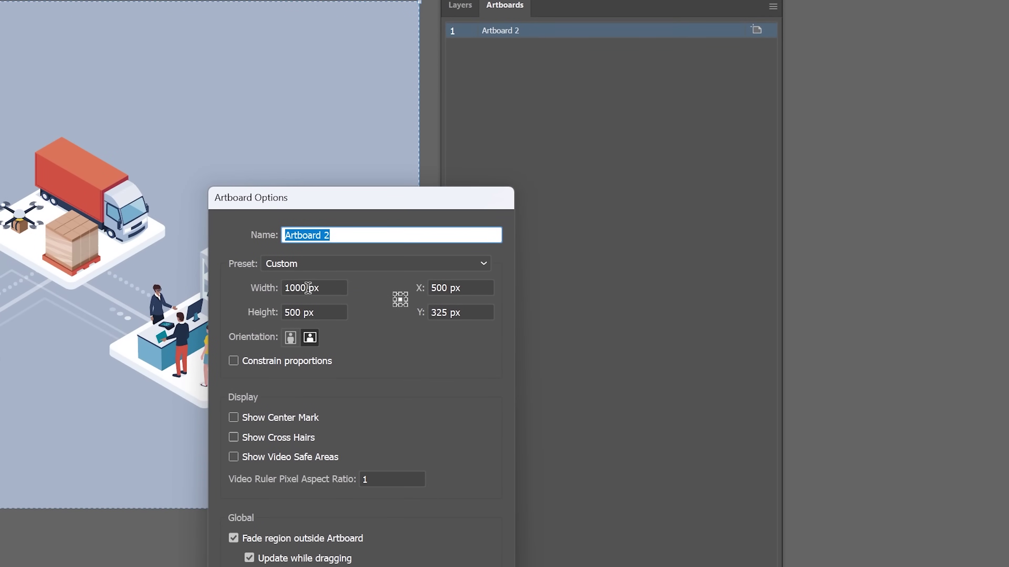
{"action": "double_click", "coordinate": [296, 359]}
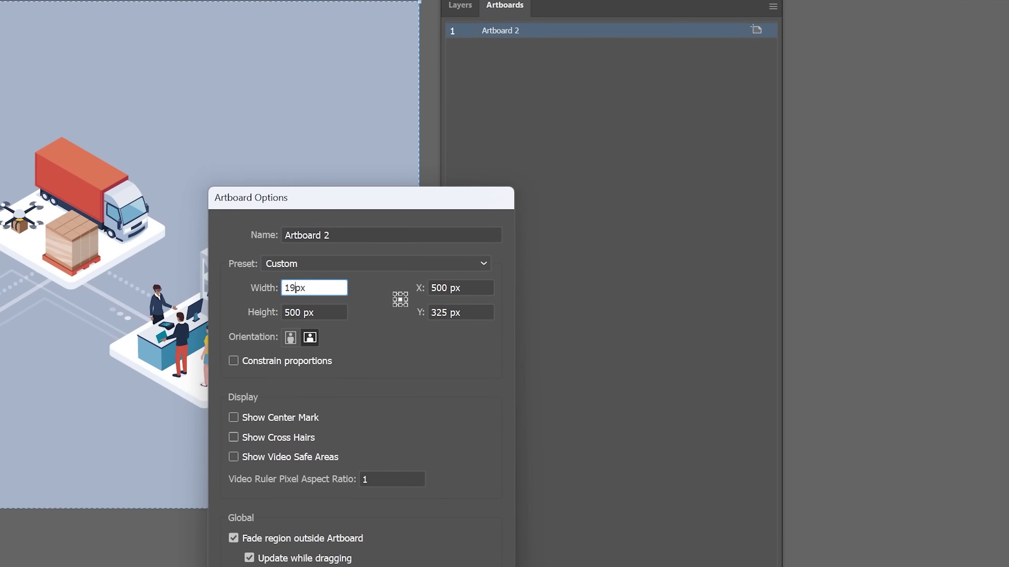
{"action": "key", "text": "Return"}
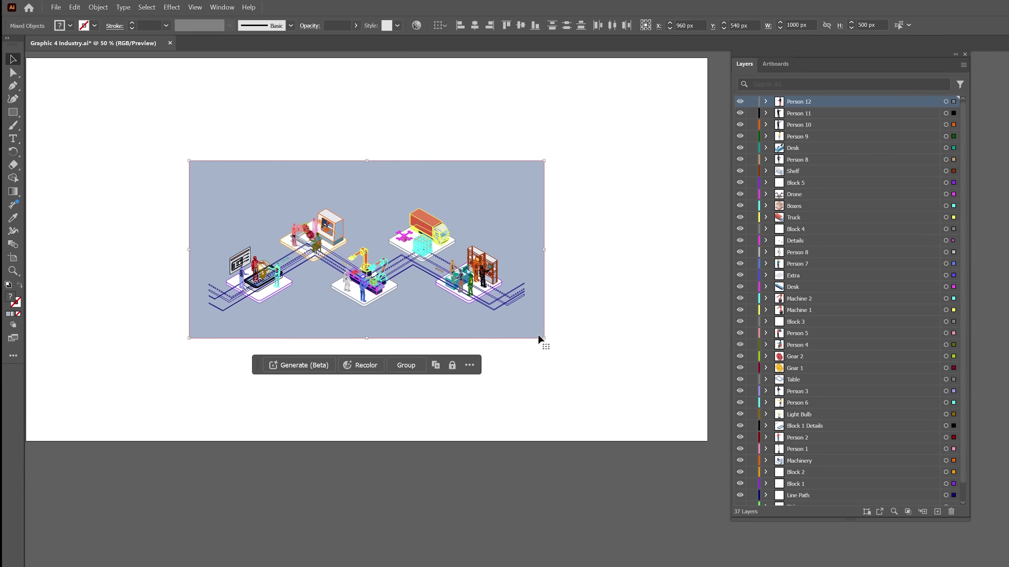
- Scale all the artwork up to 1920 px wide so that it spans the artboard, and deselect it
{"action": "left_click_drag", "start_coordinate": [540, 342], "coordinate": [707, 417]}
{"action": "key", "text": "ctrl+minus"}
{"action": "left_click_drag", "start_coordinate": [246, 197], "coordinate": [136, 144]}
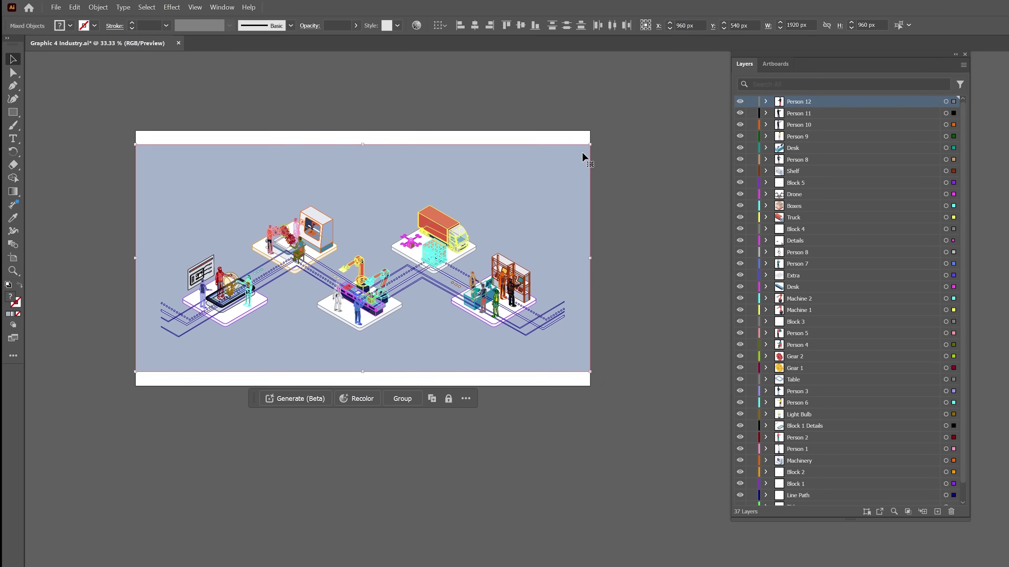
{"action": "key", "text": "ctrl+shift+a"}
{"action": "left_click", "coordinate": [234, 356]}
- Lock the Background layer and enlarge the remaining artwork until the line path reaches the artboard's side edges
{"action": "left_click", "coordinate": [751, 502]}
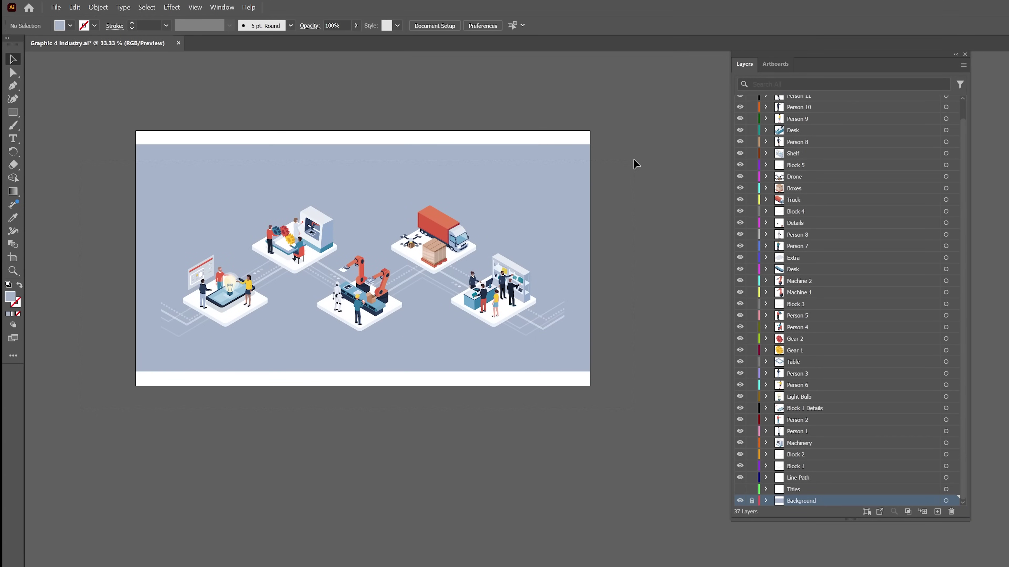
{"action": "key", "text": "ctrl+a"}
{"action": "left_click", "coordinate": [579, 199]}
{"action": "key", "text": "ctrl+a"}
{"action": "left_click_drag", "start_coordinate": [564, 206], "coordinate": [592, 196]}
{"action": "left_click", "coordinate": [651, 266]}
- Unlock the Background, stretch it to the artboard's upper and lower edges, and save the document
{"action": "scroll", "coordinate": [798, 493], "scroll_direction": "down", "scroll_amount": 3}
{"action": "left_click", "coordinate": [751, 501]}
{"action": "left_click", "coordinate": [568, 351]}
{"action": "left_click_drag", "start_coordinate": [364, 144], "coordinate": [364, 131]}
{"action": "left_click_drag", "start_coordinate": [370, 372], "coordinate": [369, 386]}
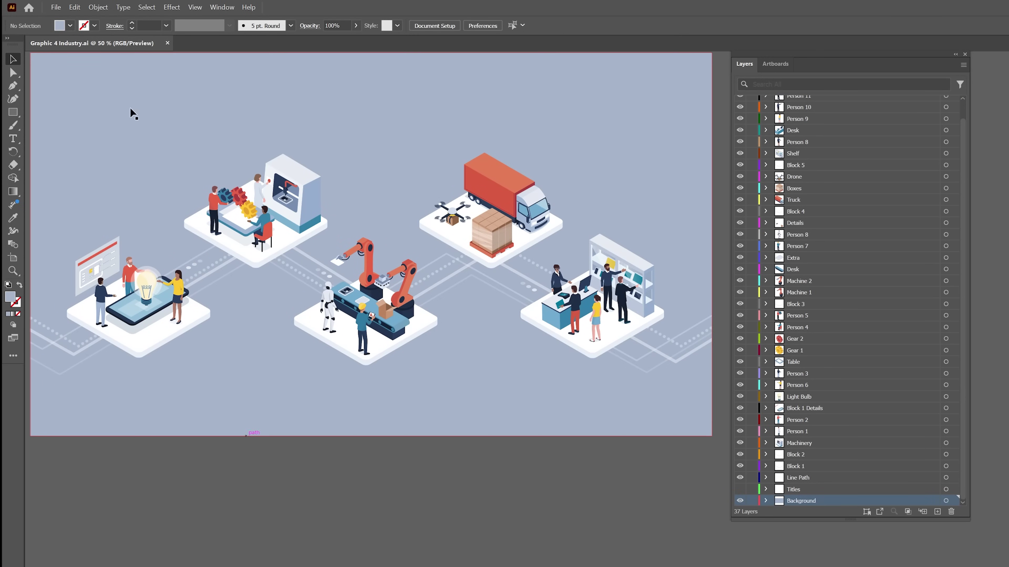
{"action": "left_click", "coordinate": [55, 7]}
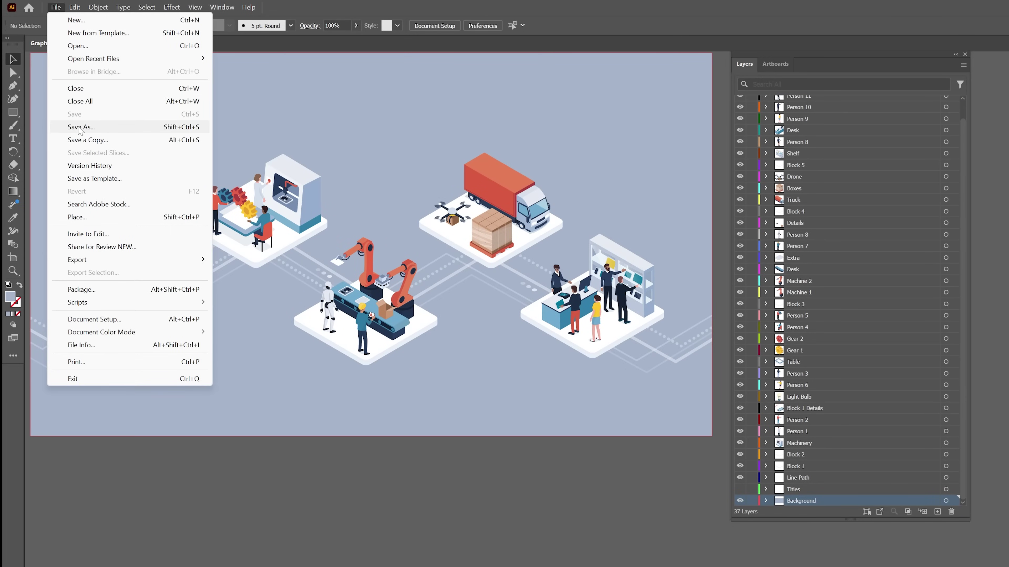
{"action": "left_click", "coordinate": [81, 127]}
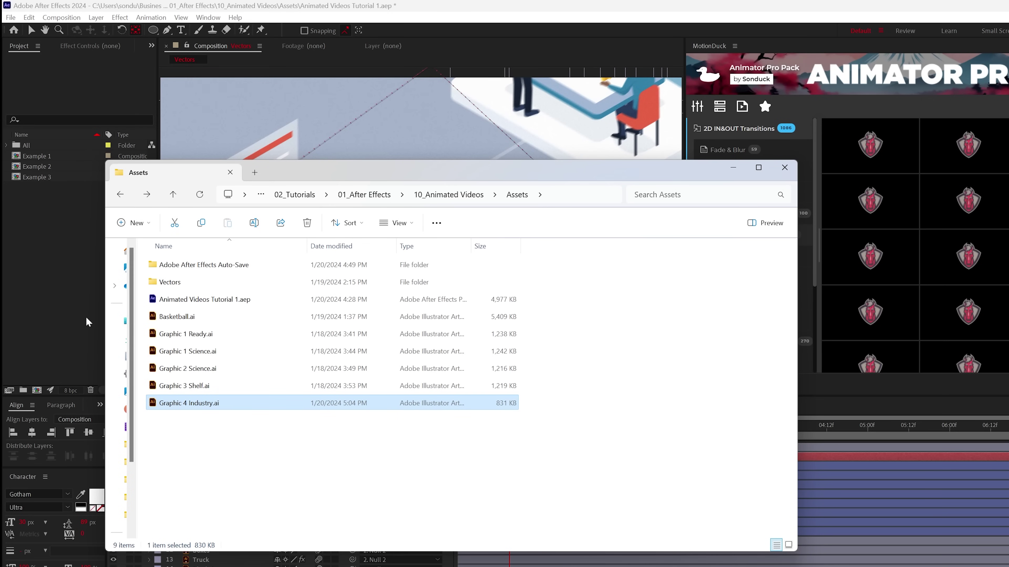
- Import Graphic 4 Industry.ai into After Effects as a Composition with Layer Size footage dimensions, and open the composition settings
{"action": "left_click_drag", "start_coordinate": [86, 317], "coordinate": [52, 251]}
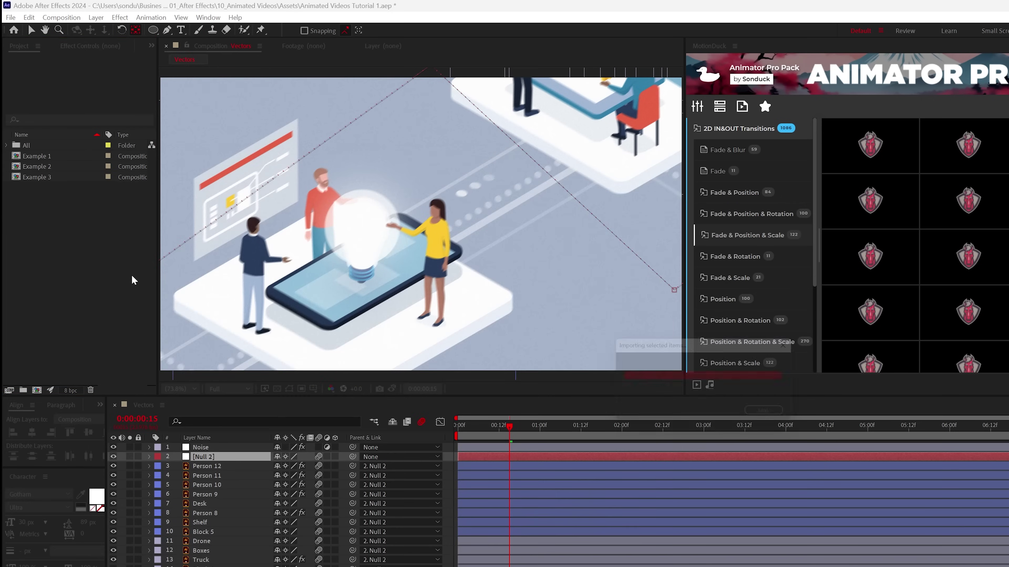
{"action": "left_click_drag", "start_coordinate": [655, 327], "coordinate": [133, 218]}
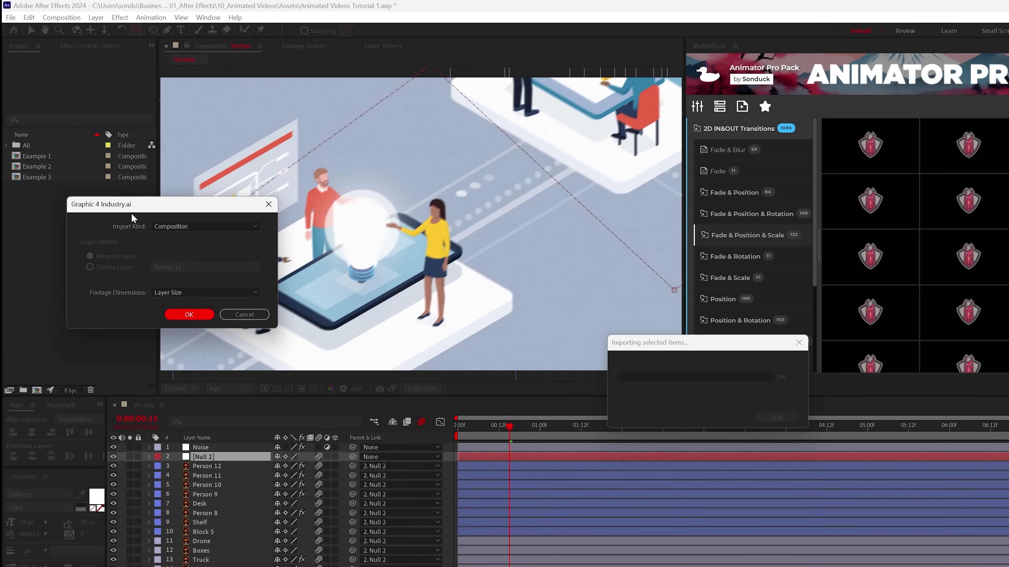
{"action": "left_click", "coordinate": [183, 316]}
{"action": "key", "text": "ctrl+k"}
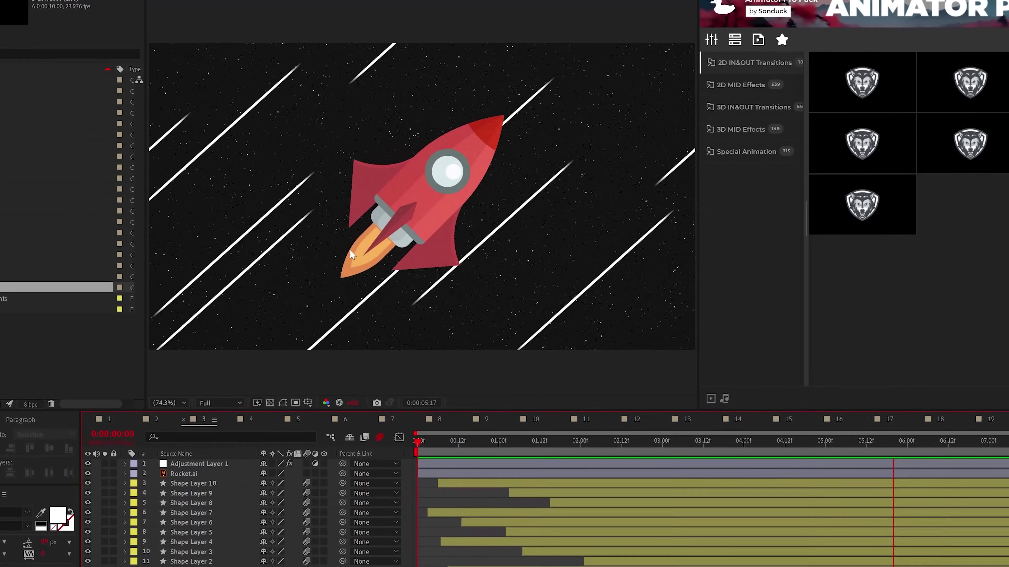
- Stop the rocket preview and create shapes from the Rocket.ai vector layer
{"action": "key", "text": "space"}
{"action": "left_click", "coordinate": [187, 489]}
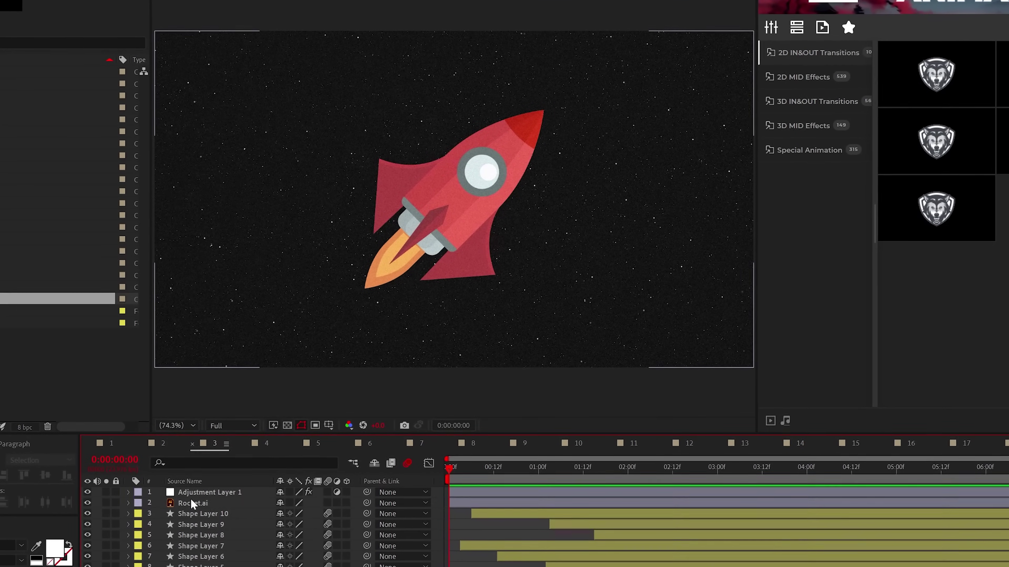
{"action": "right_click", "coordinate": [187, 488]}
{"action": "mouse_move", "coordinate": [359, 330]}
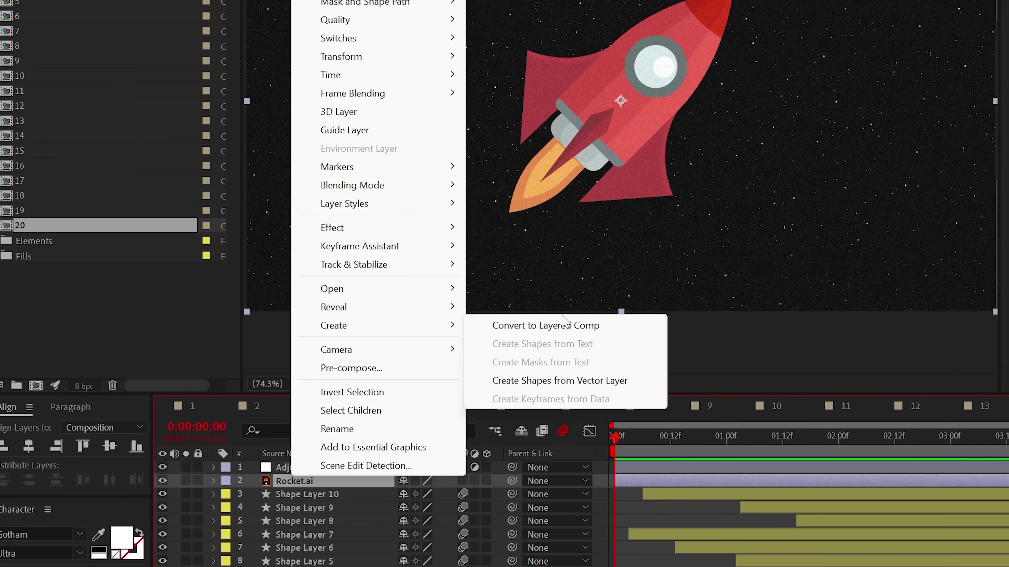
{"action": "left_click", "coordinate": [615, 381]}
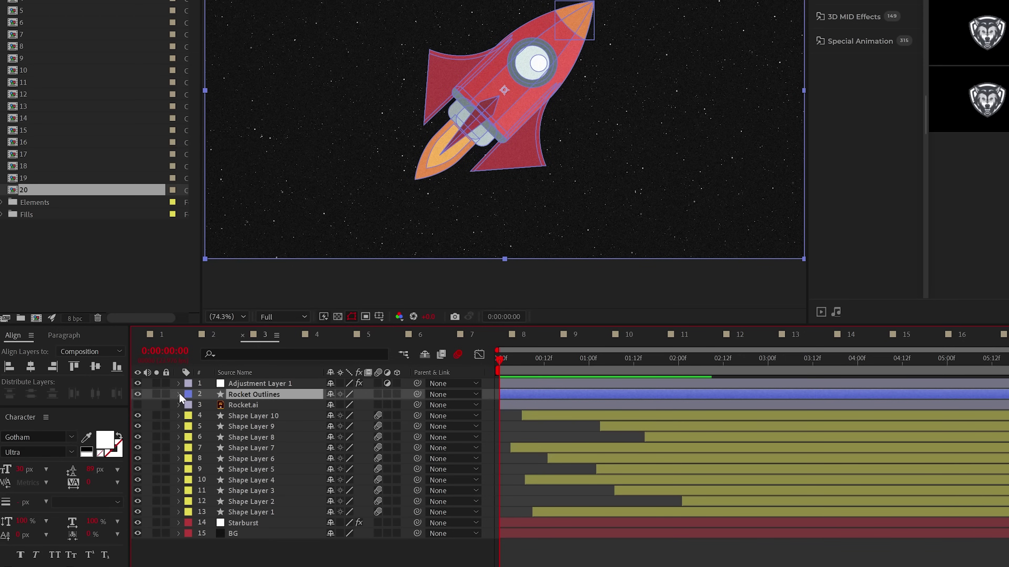
- Expand the contents of Rocket Outlines and toggle the groups' visibility to identify the rocket's parts
{"action": "left_click", "coordinate": [179, 394]}
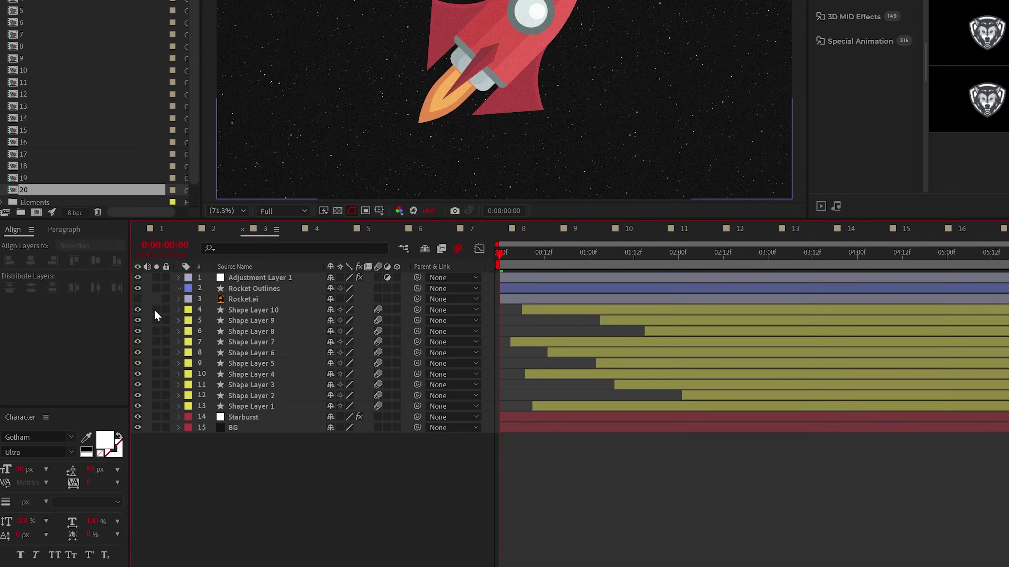
{"action": "left_click", "coordinate": [178, 288]}
{"action": "left_click_drag", "start_coordinate": [137, 332], "coordinate": [139, 403]}
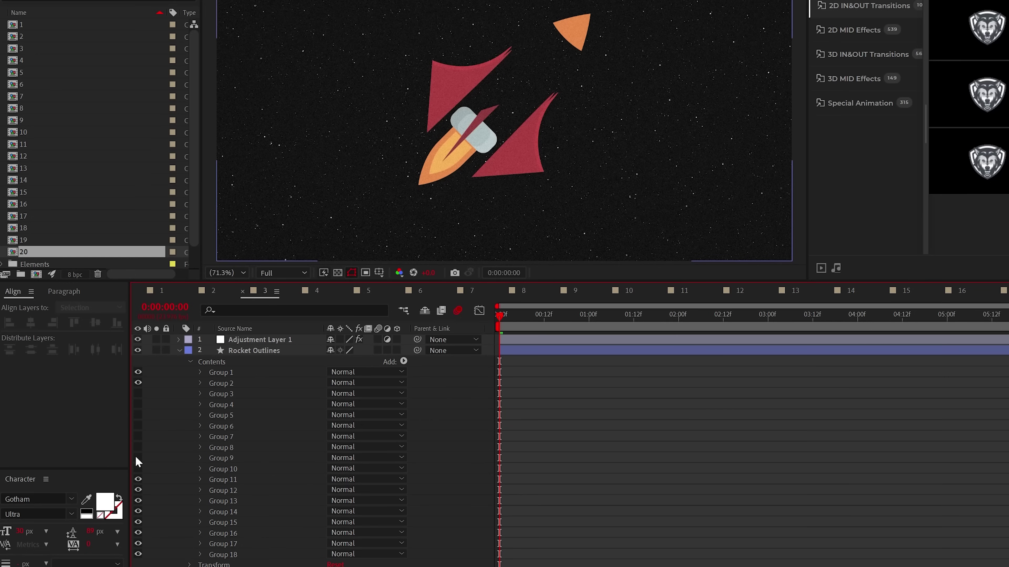
{"action": "left_click", "coordinate": [138, 393]}
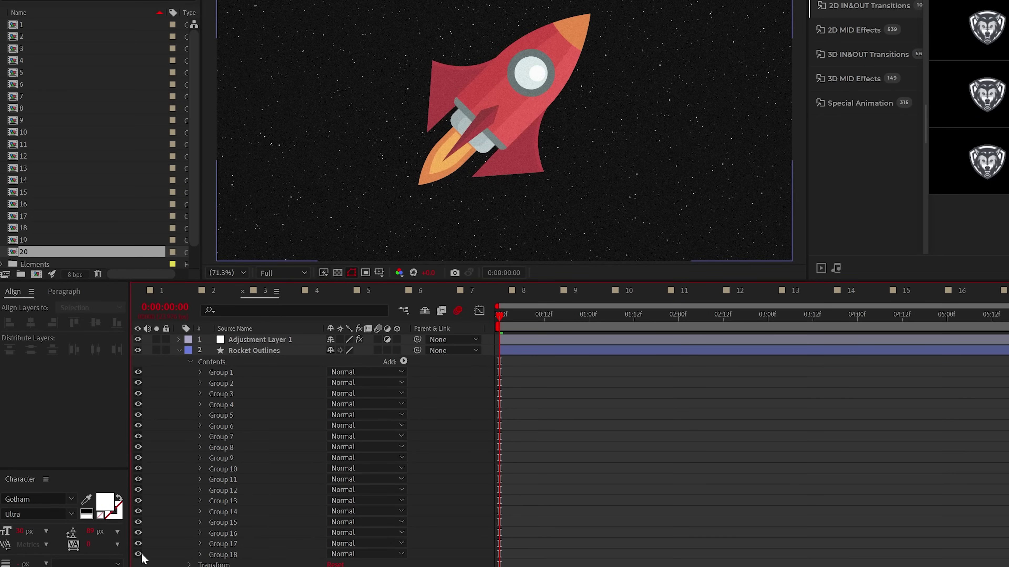
- Add Wiggle Paths to Group 18 of Rocket Outlines, expand its settings and preview the flame
{"action": "left_click", "coordinate": [242, 557]}
{"action": "left_click", "coordinate": [405, 364]}
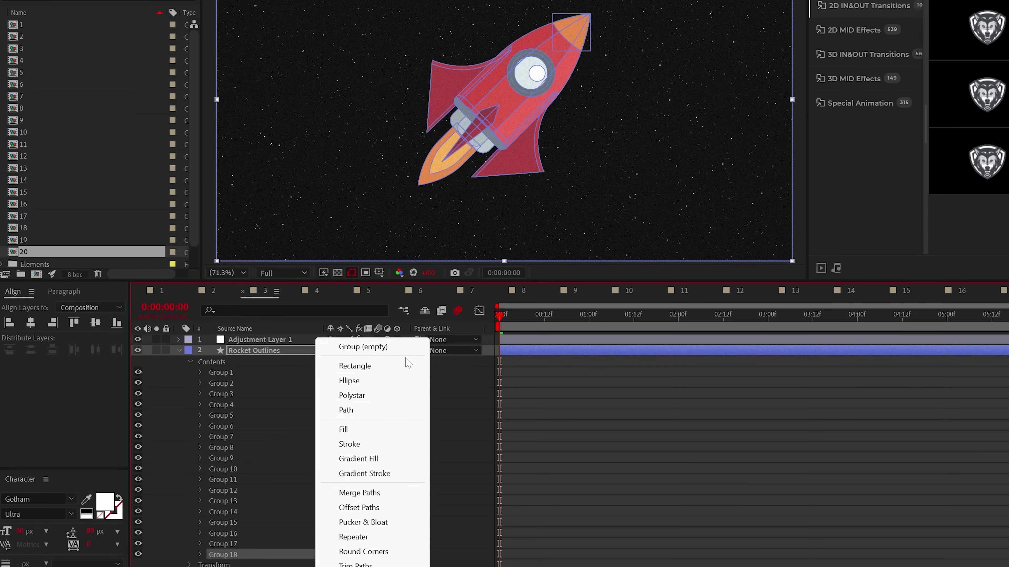
{"action": "left_click", "coordinate": [356, 487]}
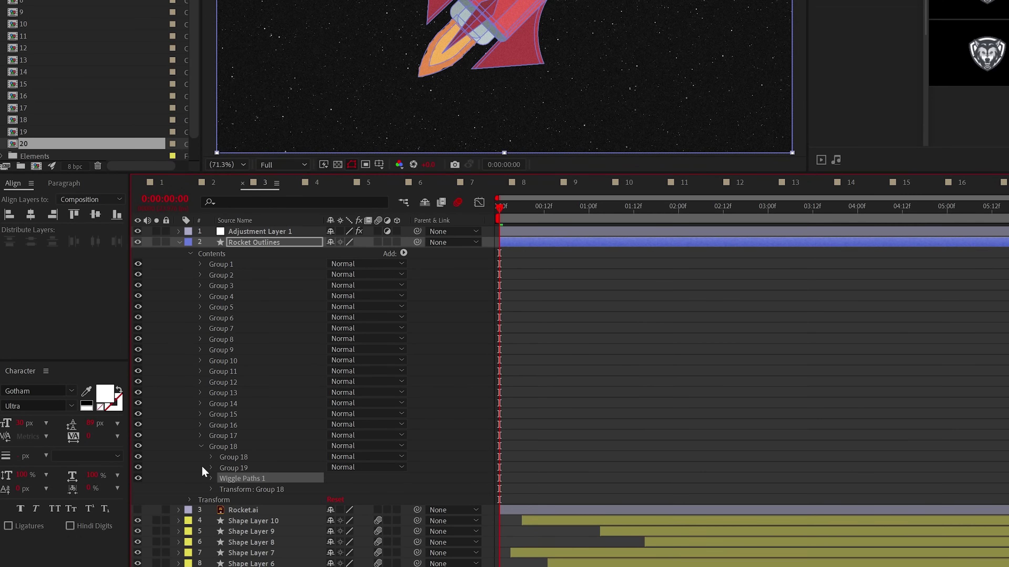
{"action": "left_click", "coordinate": [211, 478]}
{"action": "key", "text": "space"}
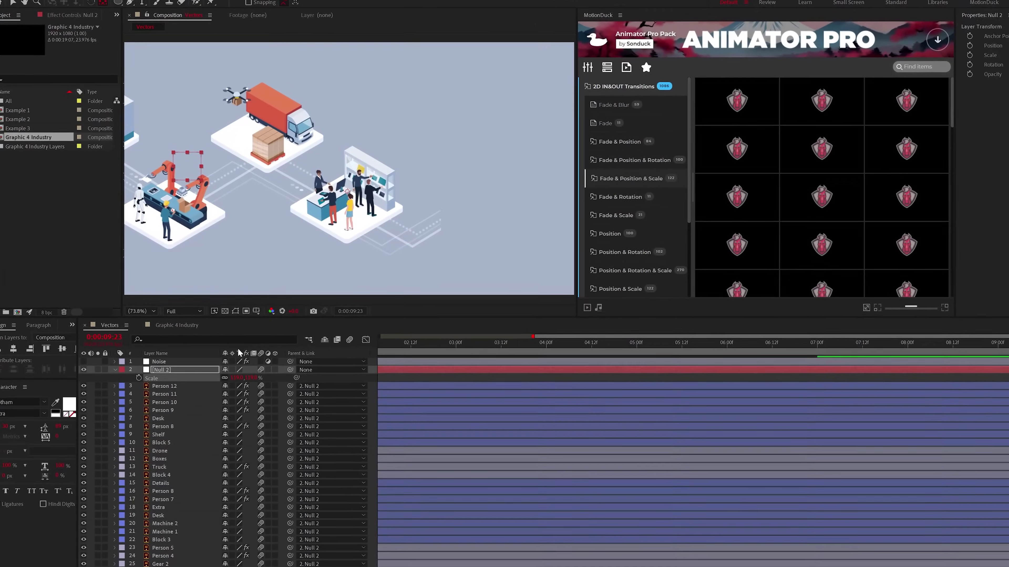
- Scale Null 2 to 507% to frame the shop scene and enable continuous rasterization on all layers in Vectors
{"action": "left_click_drag", "start_coordinate": [241, 378], "coordinate": [312, 376]}
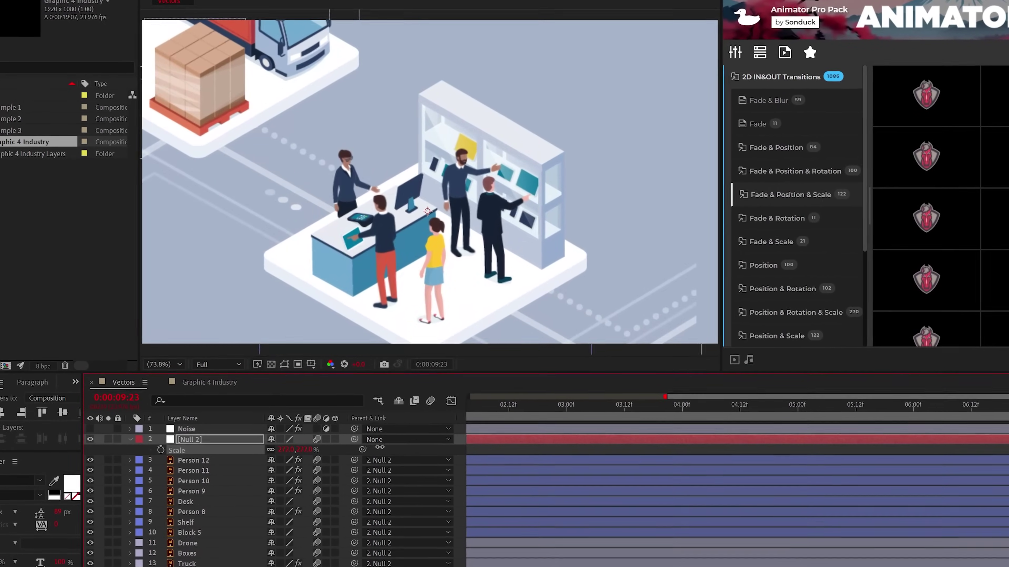
{"action": "left_click_drag", "start_coordinate": [383, 448], "coordinate": [511, 403]}
{"action": "key", "text": "ctrl+a"}
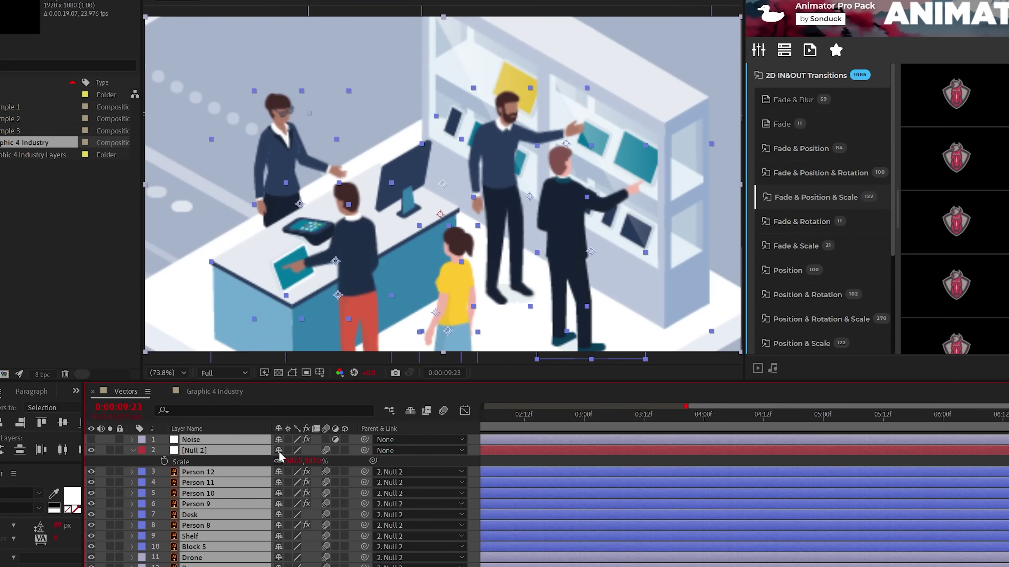
{"action": "left_click", "coordinate": [288, 472]}
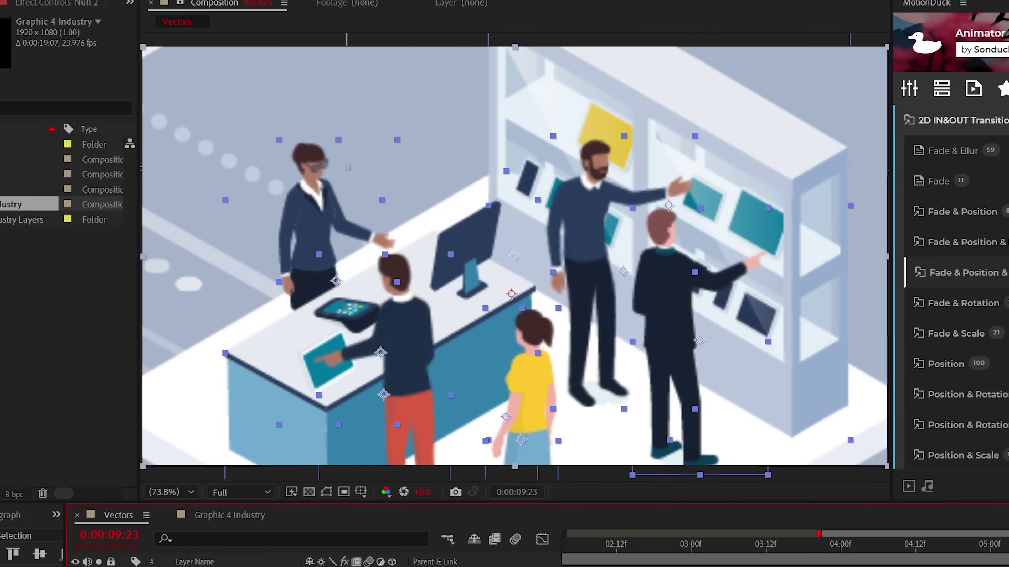
{"action": "key", "text": "ctrl+shift+a"}
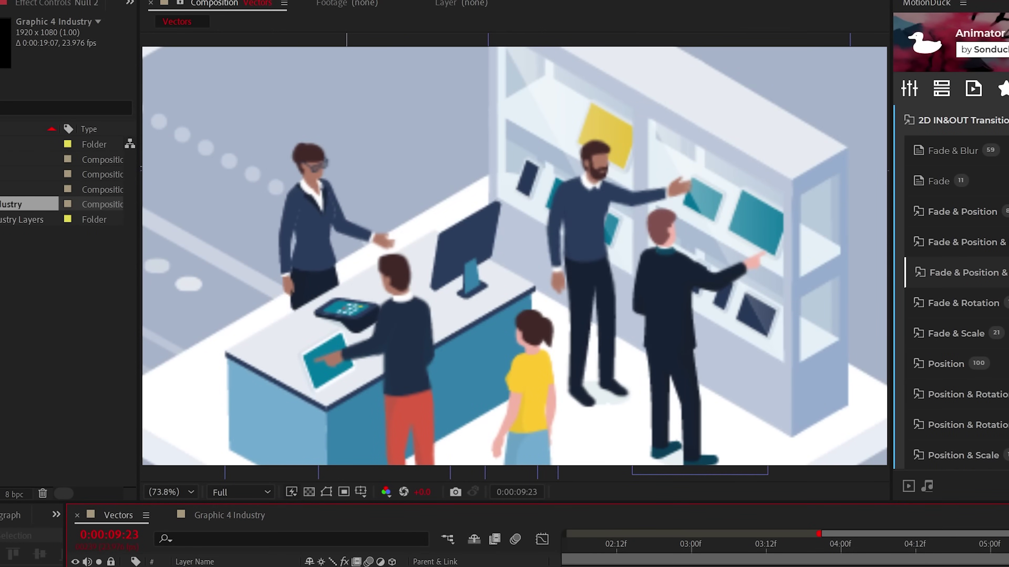
- Place puppet pins on Person 11's legs, torso and pointing arm, and reposition the hand pin to bend the arm
{"action": "left_click", "coordinate": [631, 386]}
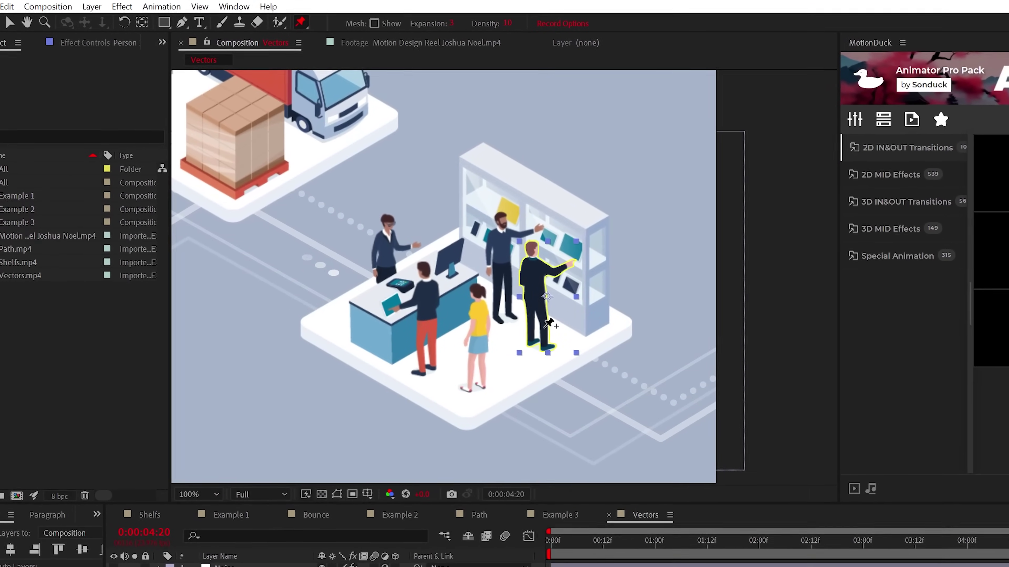
{"action": "left_click", "coordinate": [477, 288]}
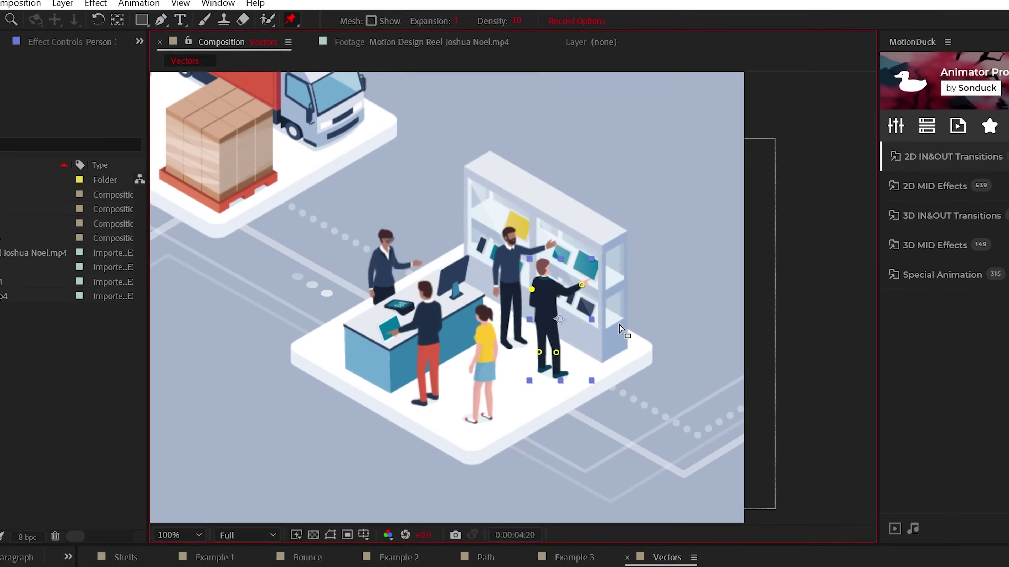
{"action": "left_click", "coordinate": [544, 271]}
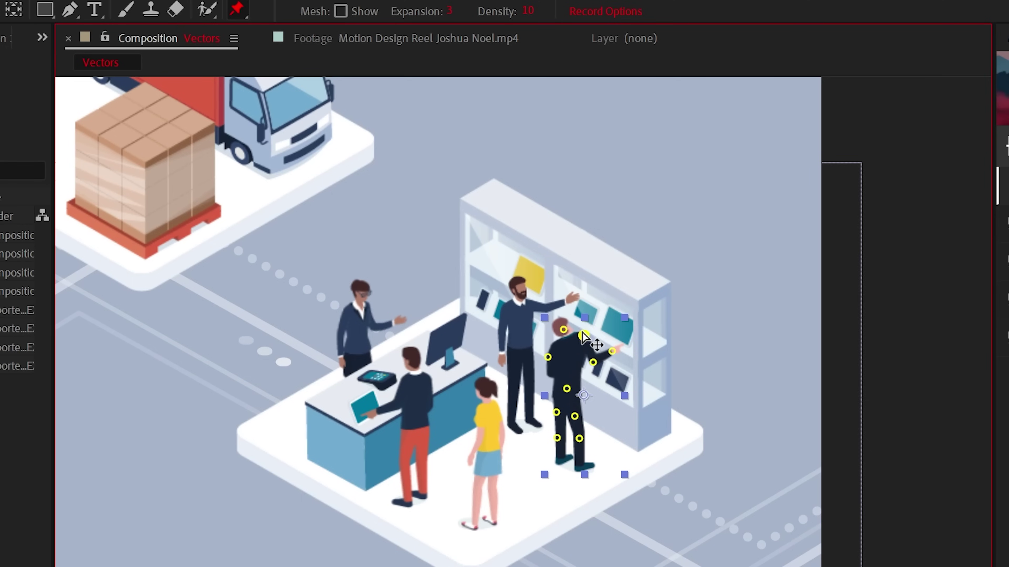
{"action": "left_click_drag", "start_coordinate": [583, 336], "coordinate": [600, 352]}
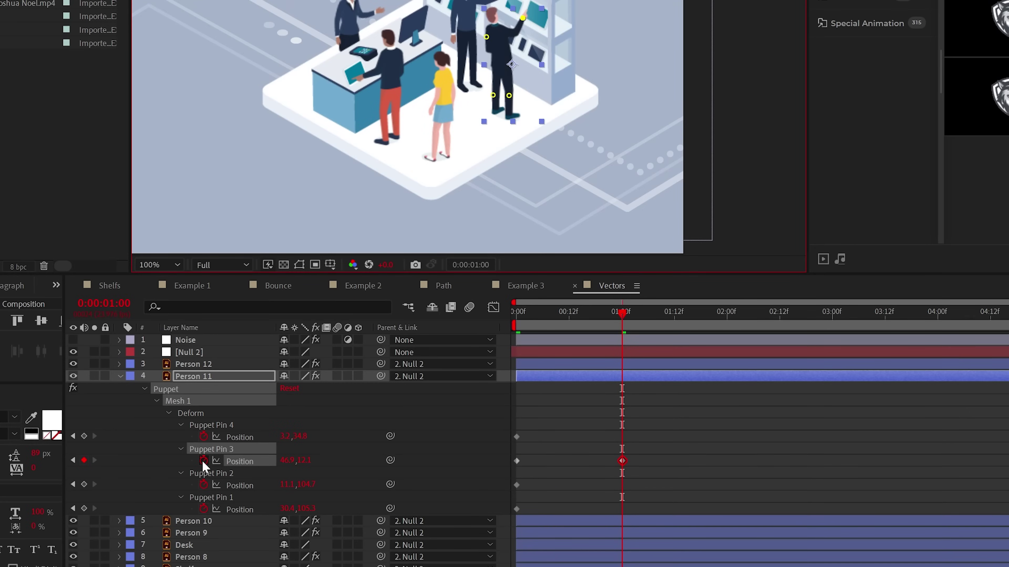
- Add a loop expression to the Position of Puppet Pin 3 on Person 11 and preview the arm motion
{"action": "left_click", "coordinate": [203, 461], "text": "alt"}
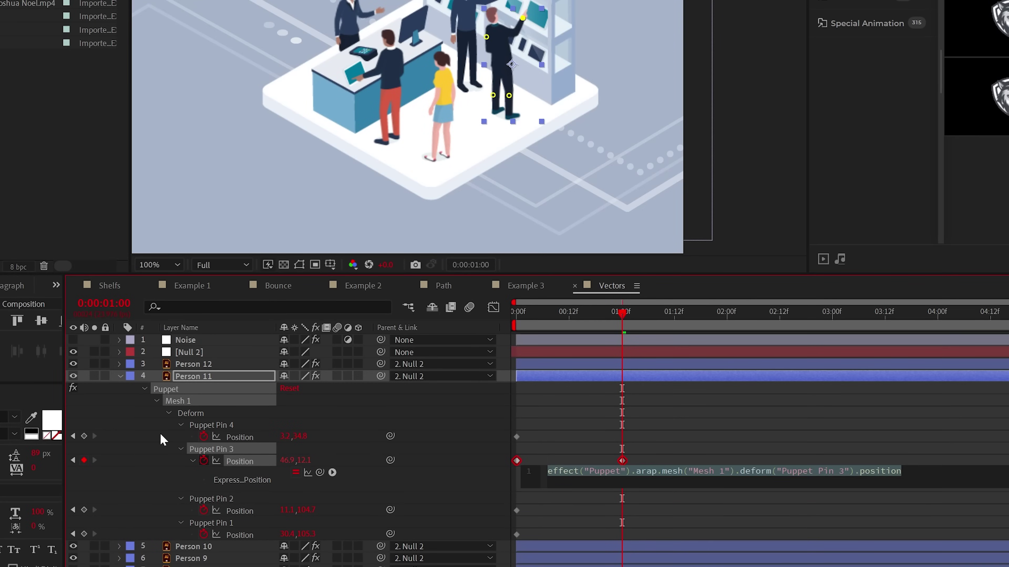
{"action": "type", "text": "loop\""}
{"action": "key", "text": "Down"}
{"action": "key", "text": "Down"}
{"action": "key", "text": "Down"}
{"action": "key", "text": "Return"}
{"action": "left_click", "coordinate": [419, 443]}
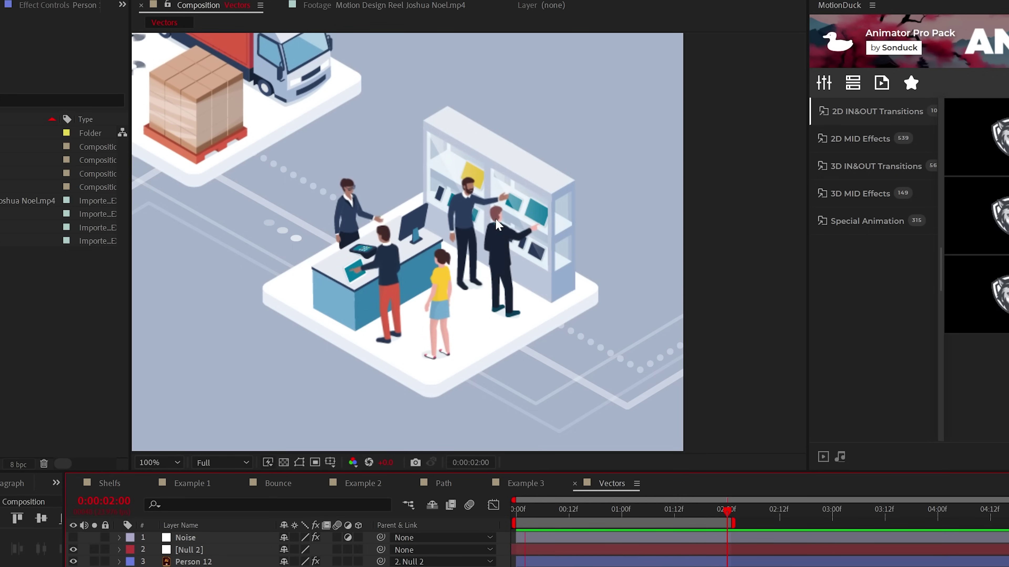
- Stop the preview and move the puppet pin on Person 11's pointing hand upward
{"action": "key", "text": "space"}
{"action": "left_click_drag", "start_coordinate": [532, 255], "coordinate": [524, 229]}
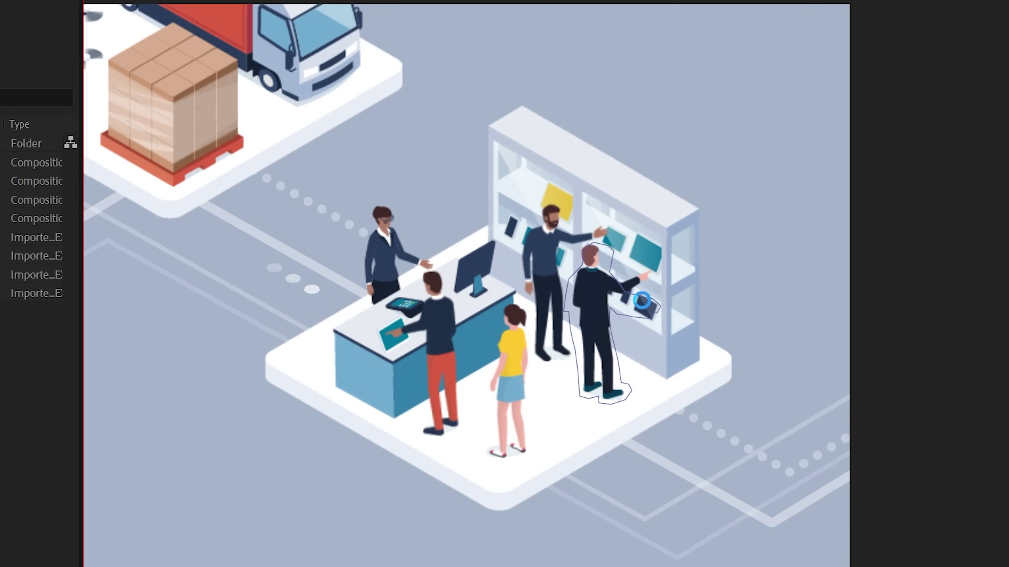